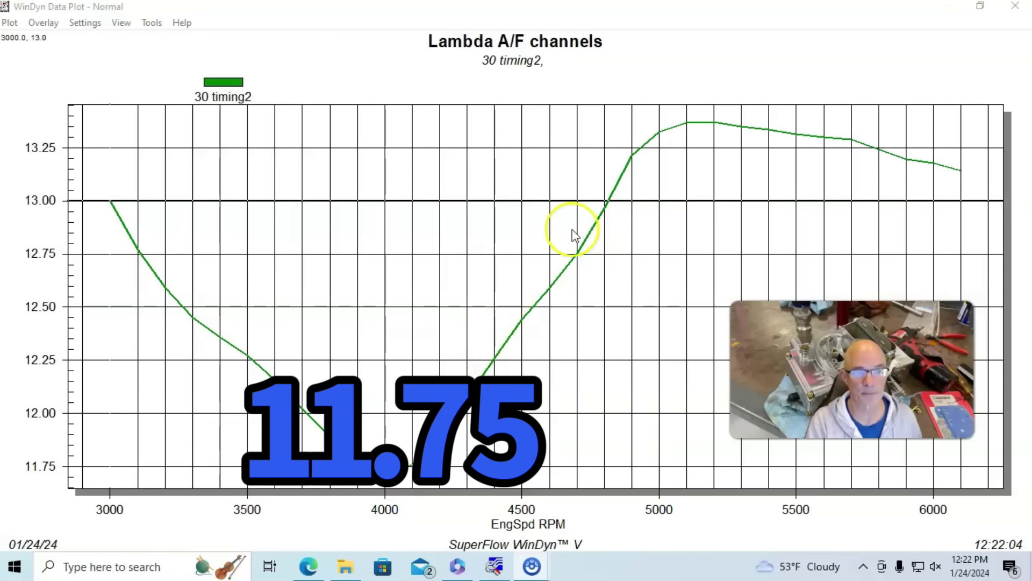
# Read the 30 timing2 lambda curve's peak (13.4 at 5200 RPM), then bring up the Overlay menu
pyautogui.click(717, 127)
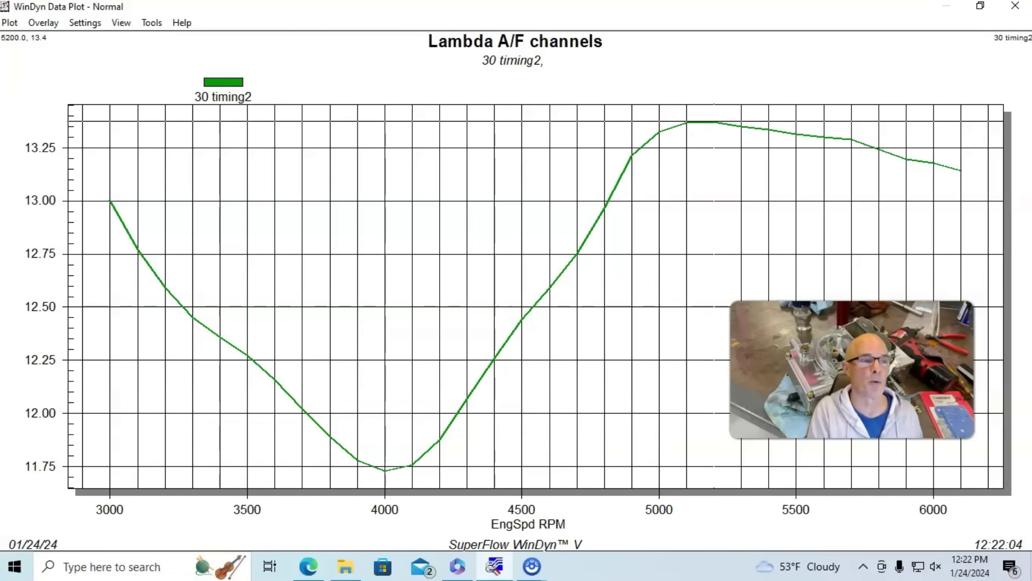
pyautogui.click(51, 23)
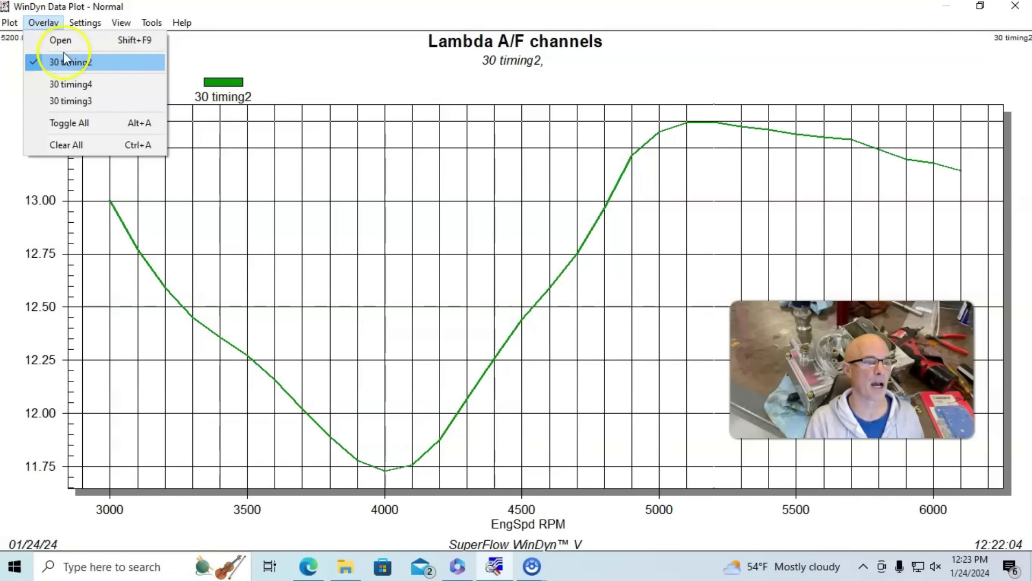
# Overlay run 30 timing3 on the Lambda A/F plot and reopen the Overlay menu
pyautogui.click(70, 101)
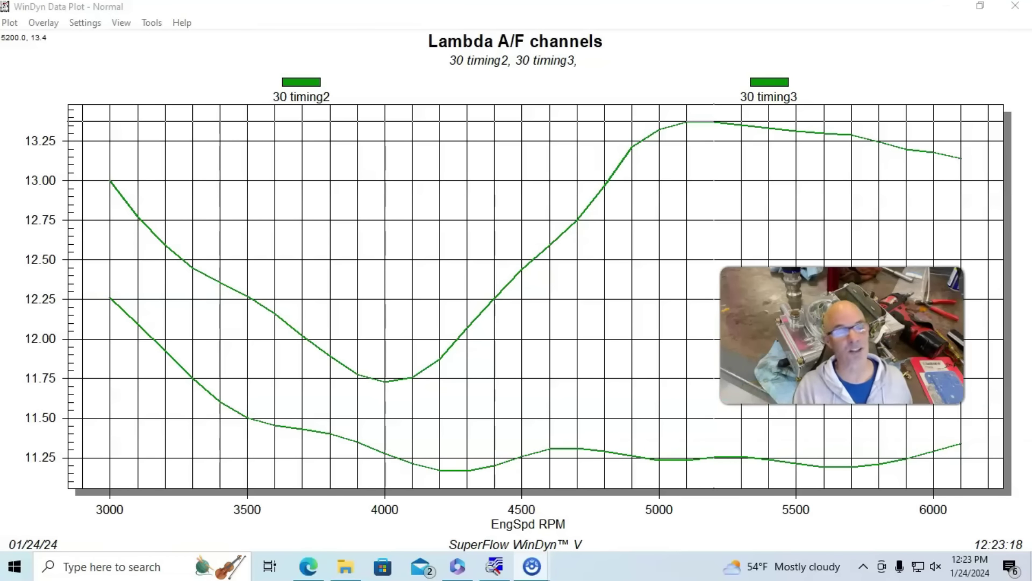
pyautogui.click(43, 23)
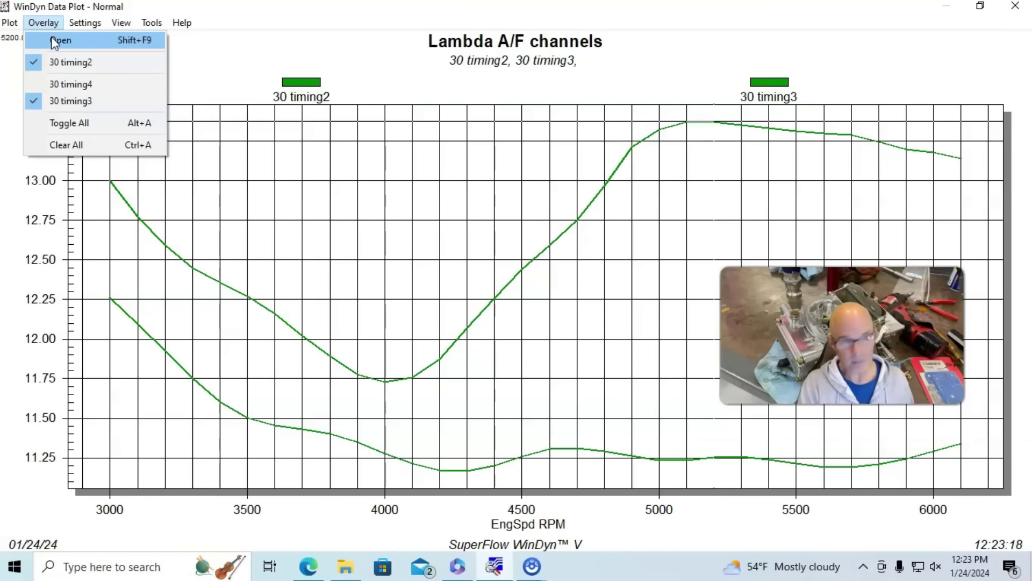
# Overlay run 30 timing4, then read its air/fuel at 3000 RPM and its peak near 5100 RPM
pyautogui.click(51, 39)
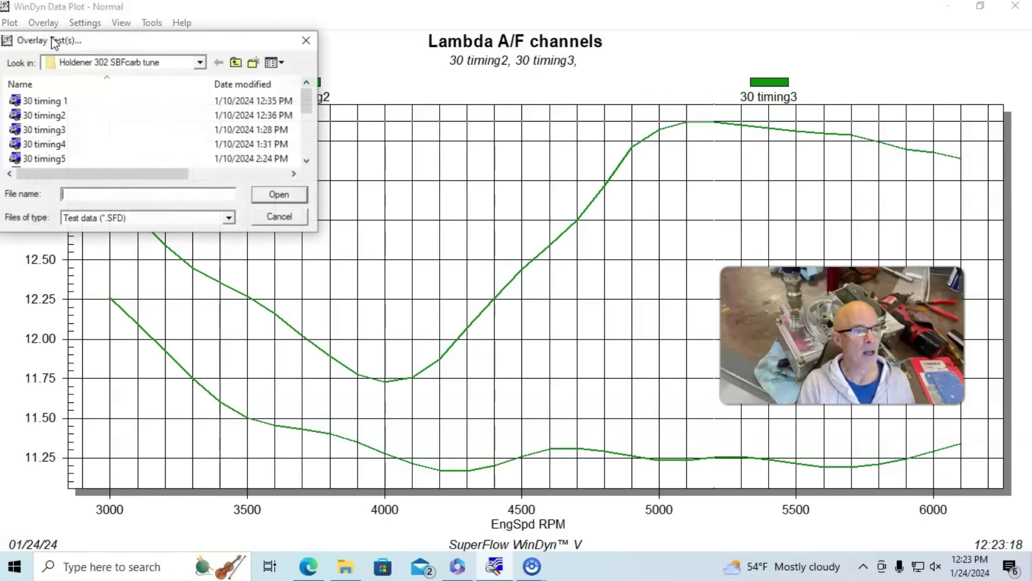
pyautogui.click(43, 144)
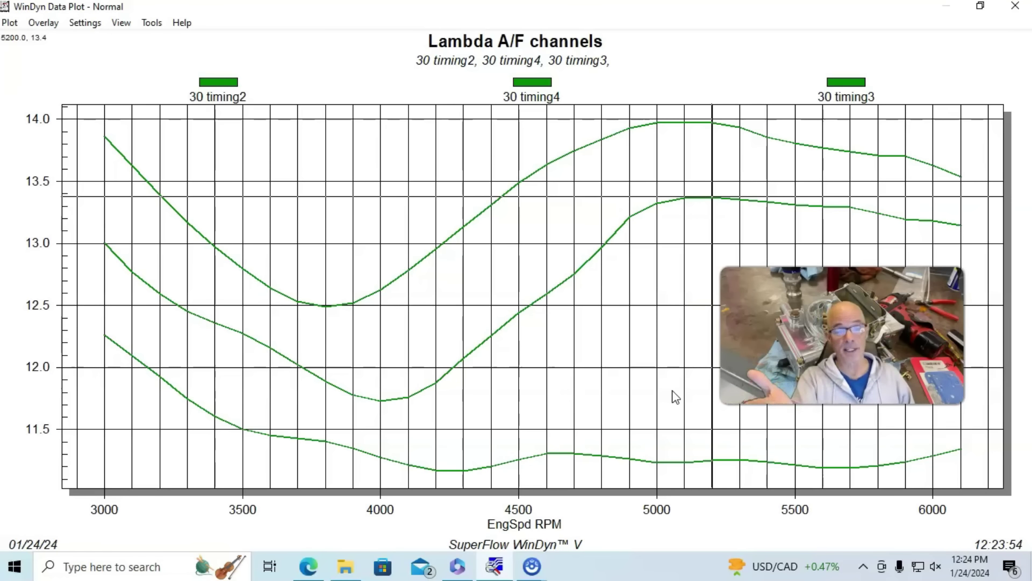
pyautogui.click(232, 123)
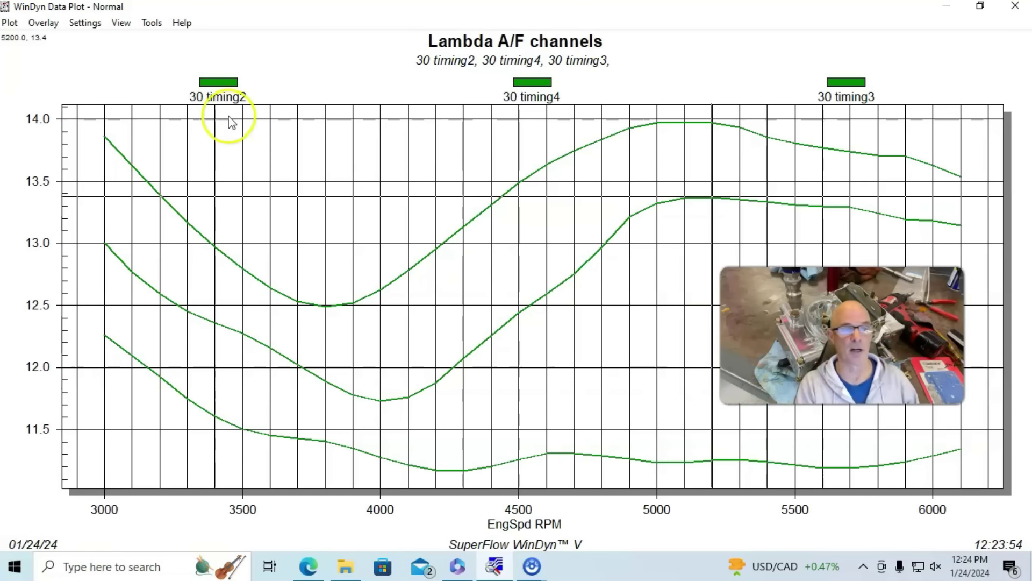
pyautogui.click(107, 142)
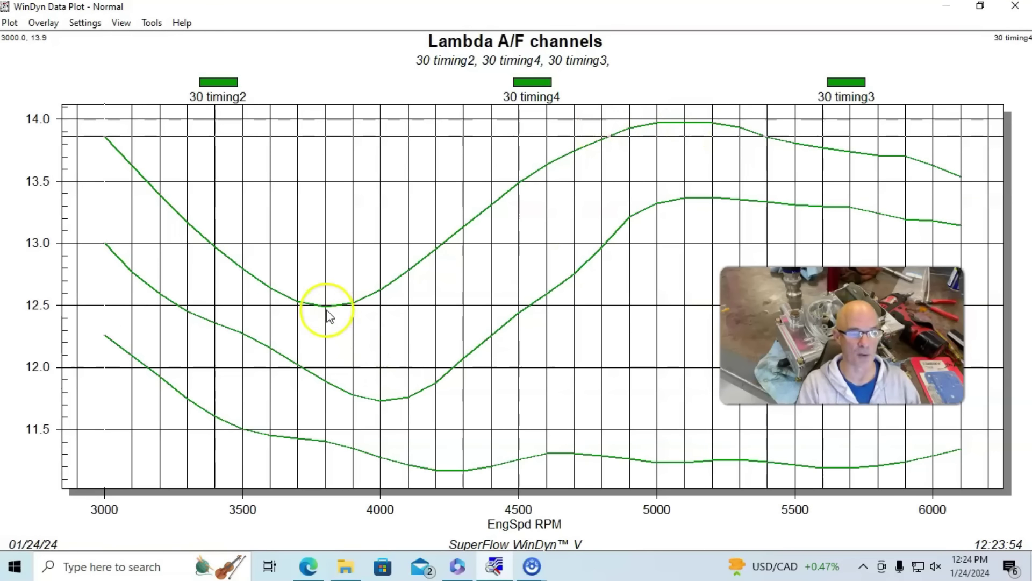
pyautogui.click(685, 127)
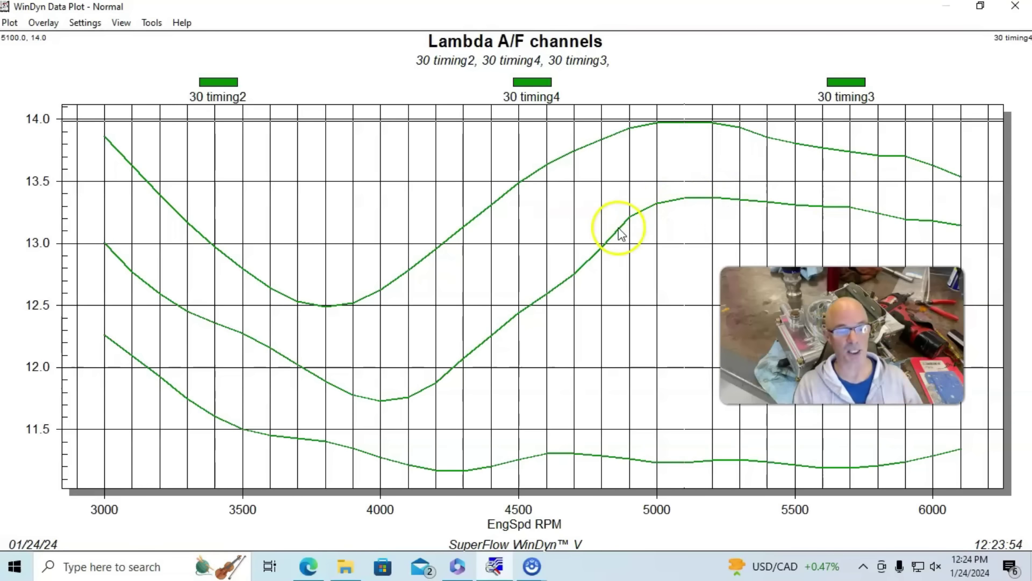
# Plot run 30 timing2's corrected power and torque full-screen
pyautogui.click(1016, 7)
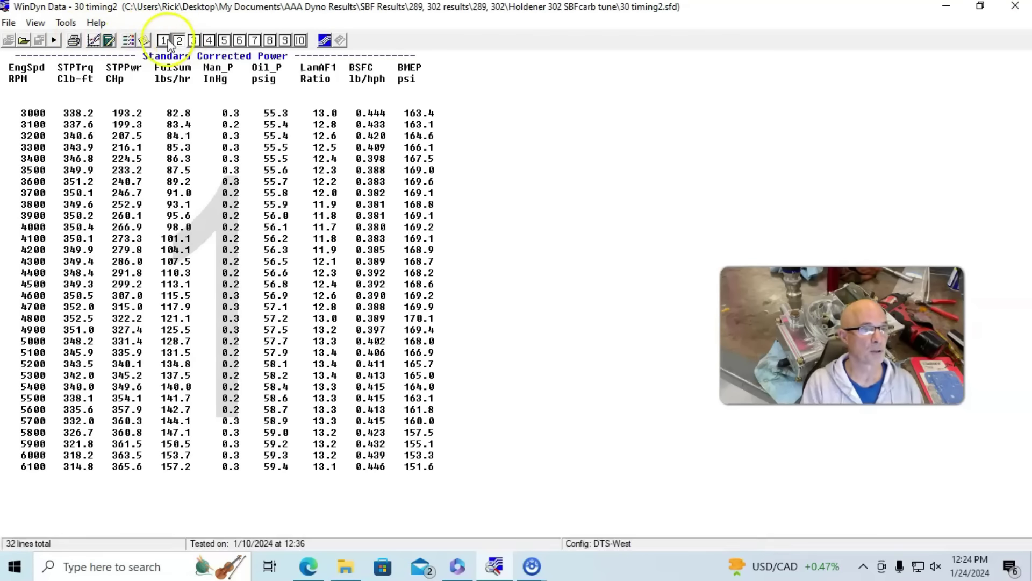
pyautogui.click(93, 41)
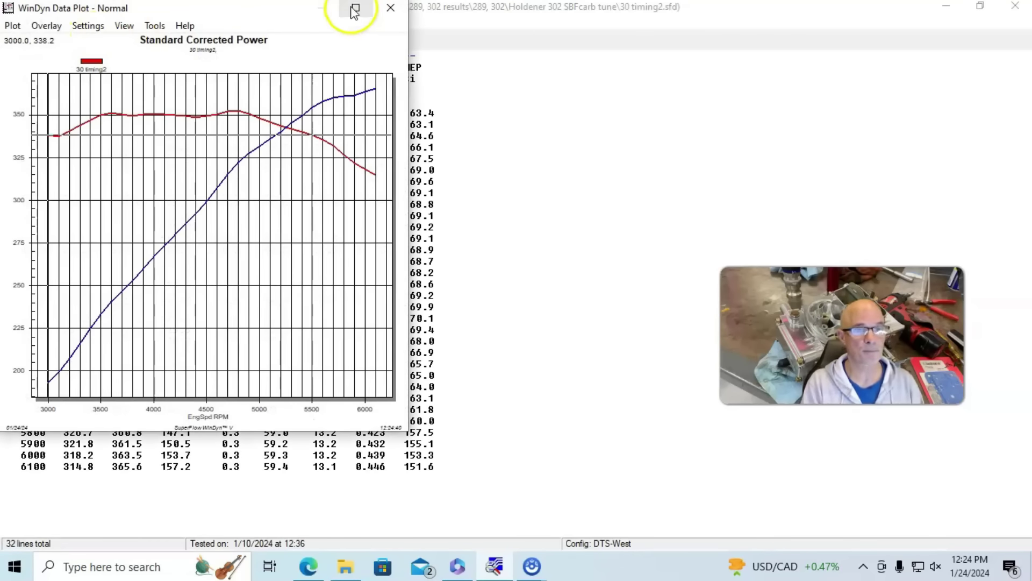
pyautogui.click(355, 10)
# Overlay run 30 timing3 on the power plot and read the curves at 5400 RPM
pyautogui.click(46, 22)
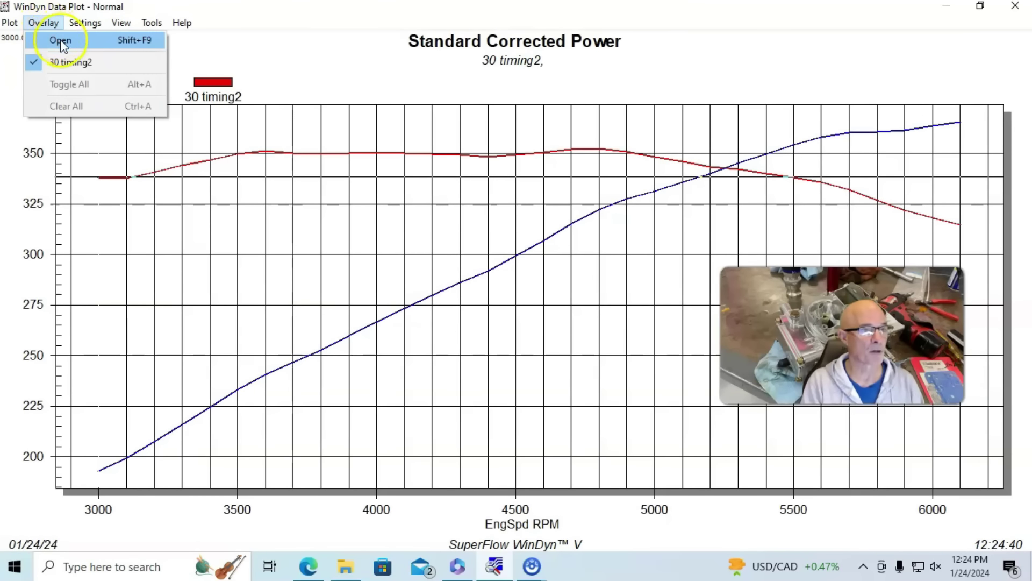
pyautogui.click(62, 41)
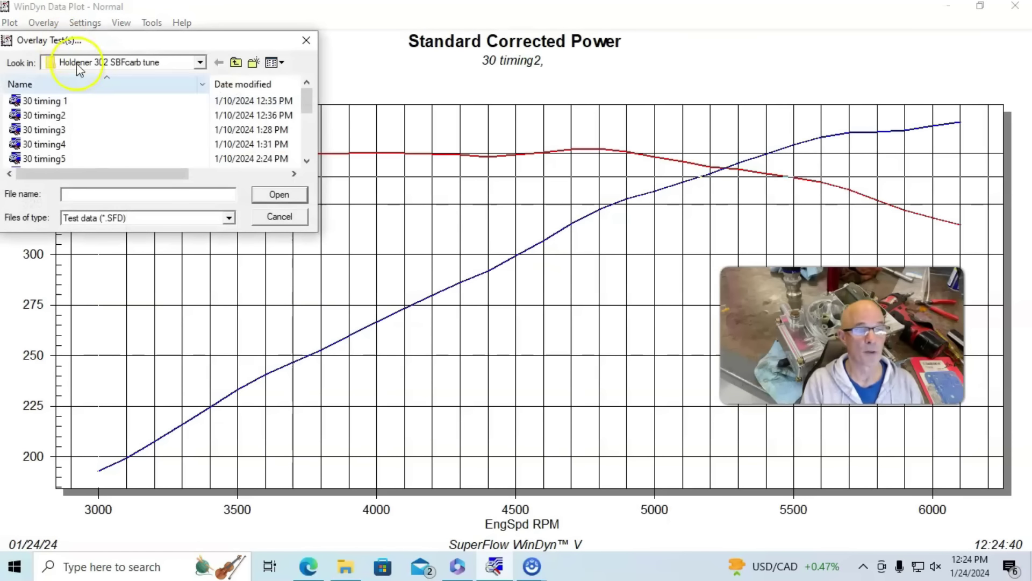
pyautogui.doubleClick(58, 134)
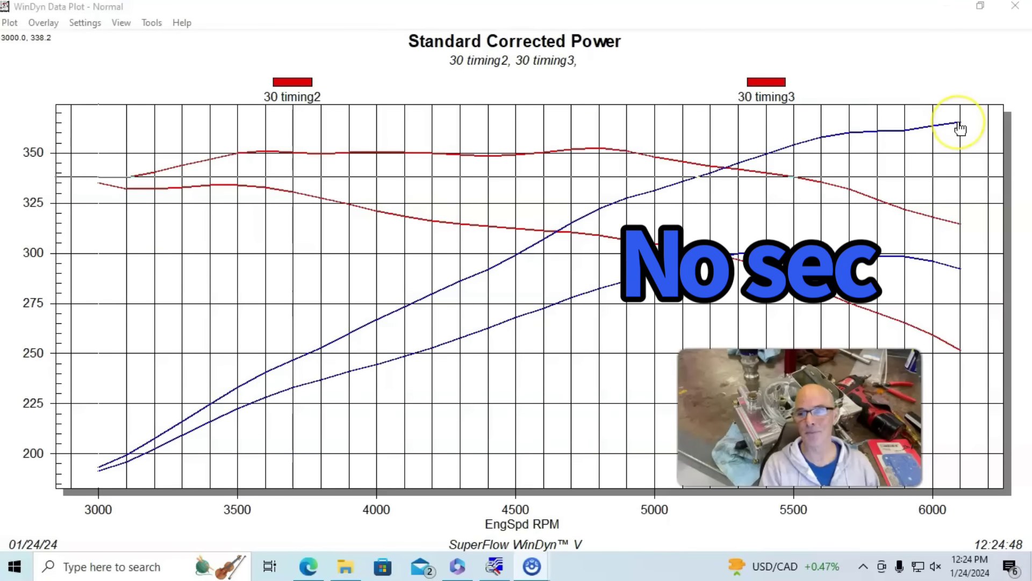
pyautogui.click(769, 254)
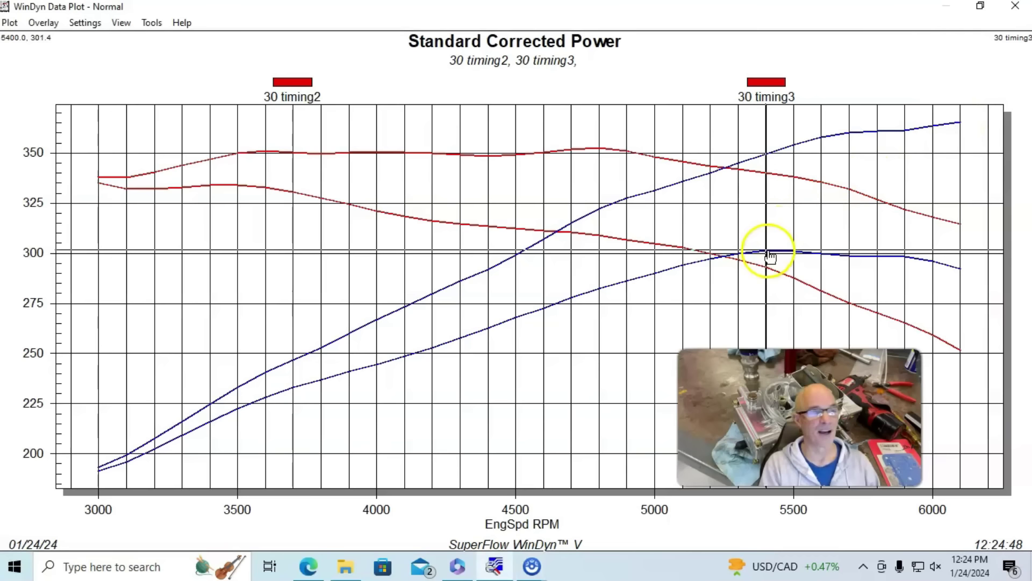
# Overlay run 30 timing4 on the corrected power and torque plot via Overlay > Open
pyautogui.click(43, 24)
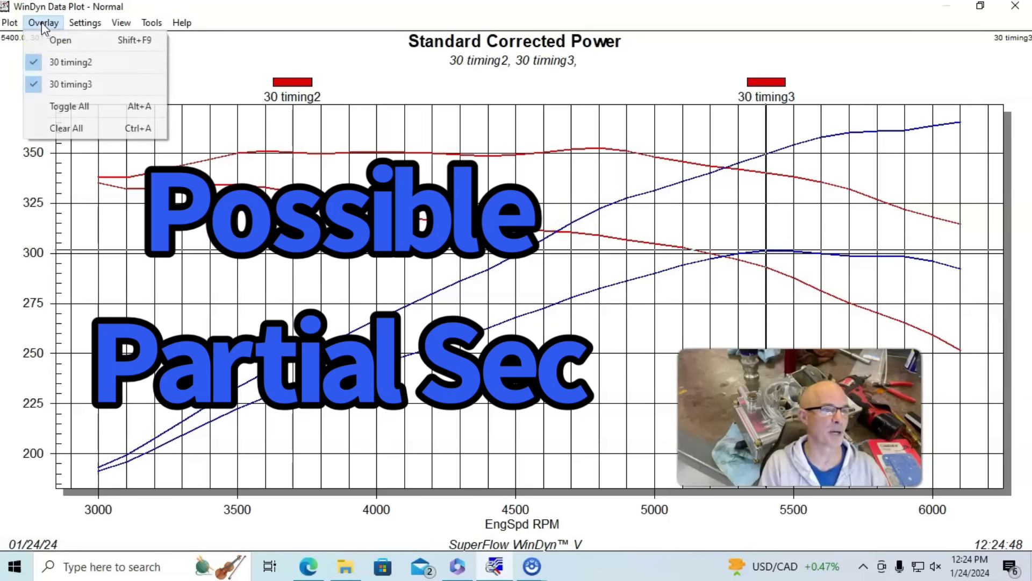
pyautogui.click(71, 38)
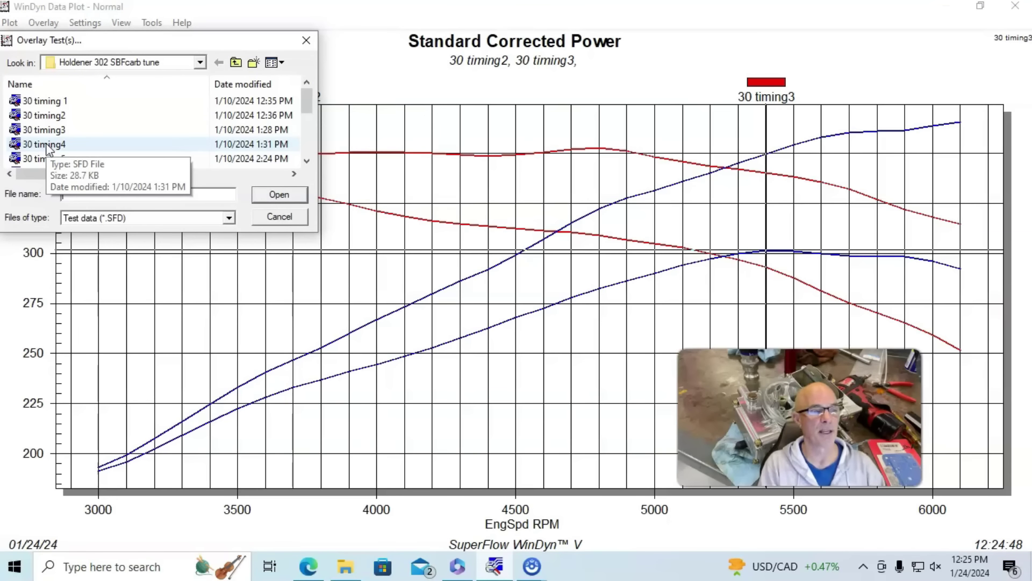
pyautogui.doubleClick(47, 145)
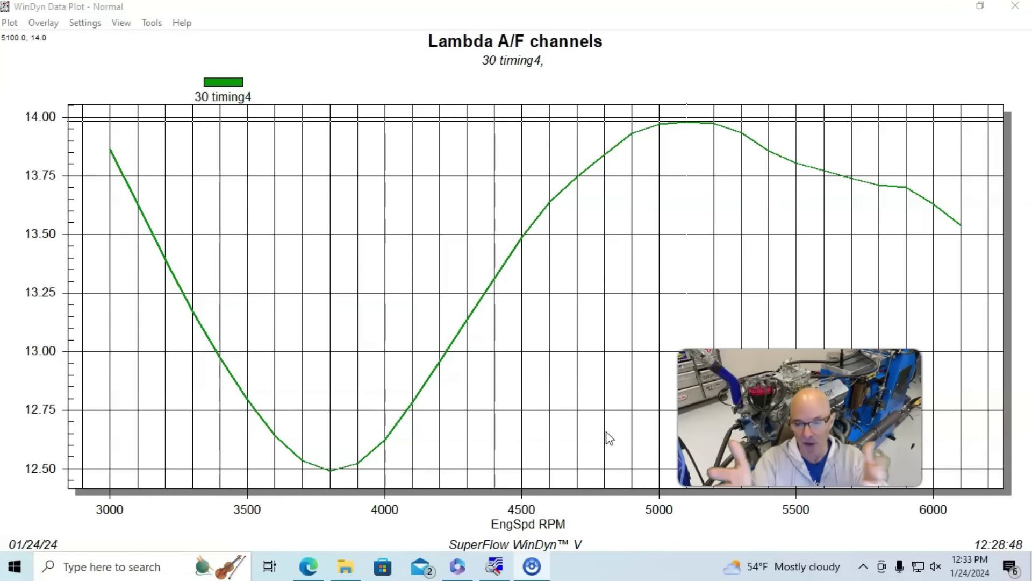
# Overlay run 30 timing6 on the 30 timing4 Lambda A/F plot
pyautogui.click(655, 438)
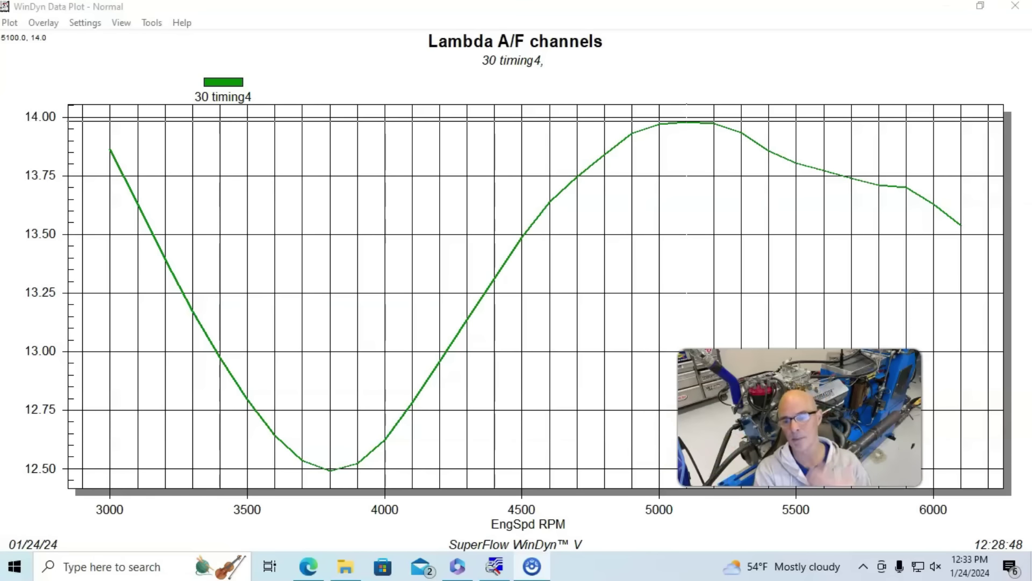
pyautogui.click(41, 22)
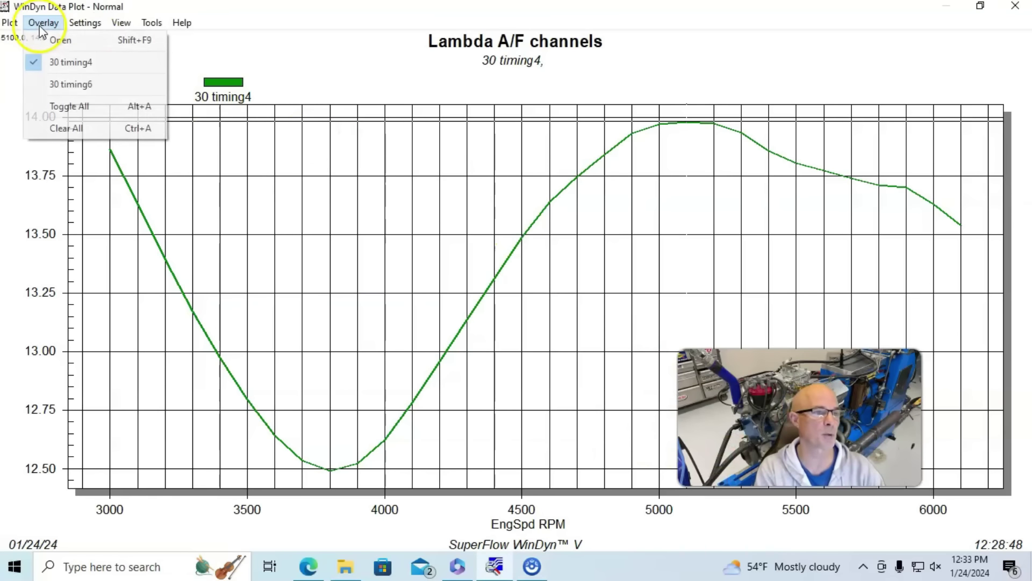
pyautogui.click(56, 42)
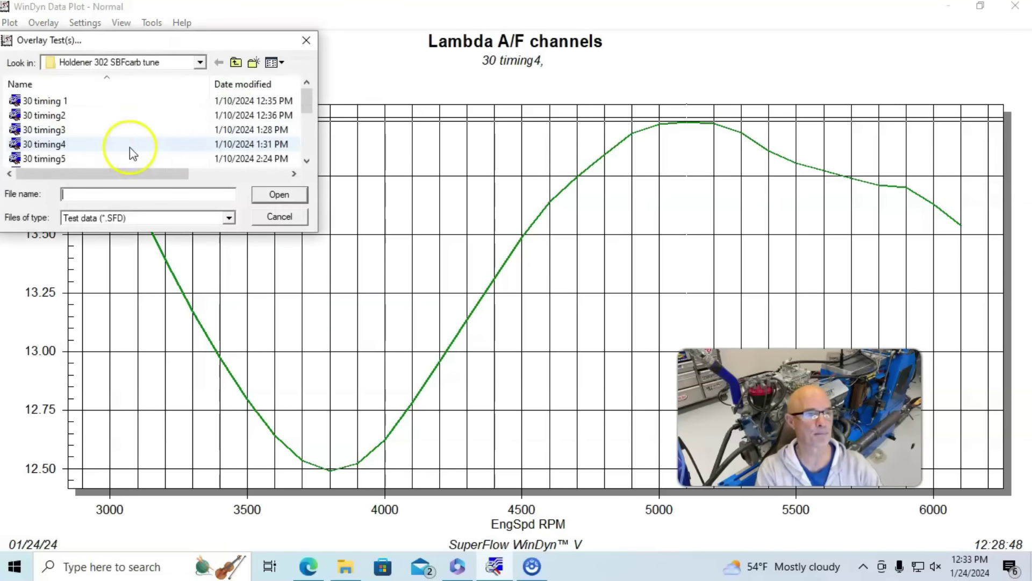
pyautogui.scroll(-1, 305, 116)
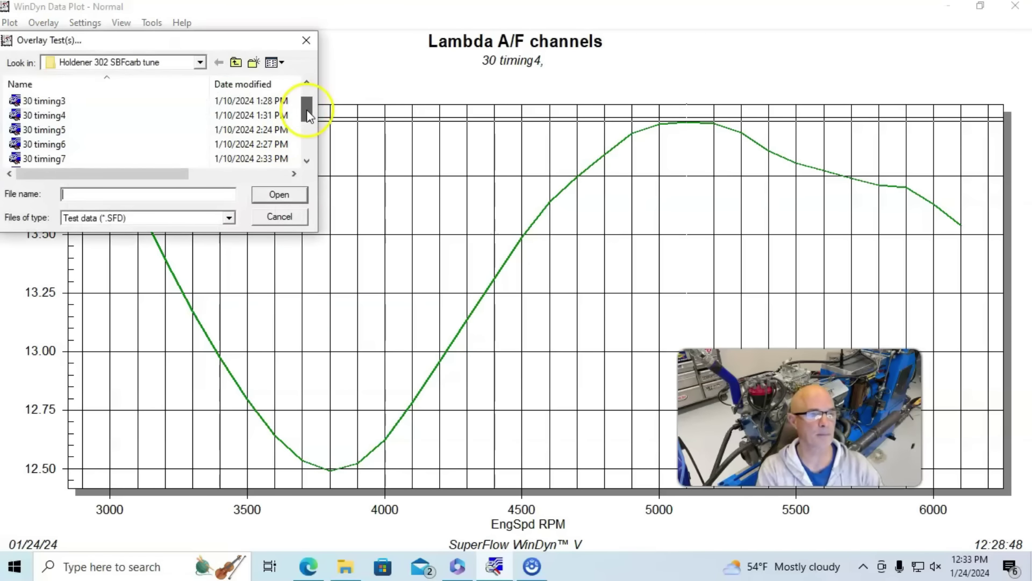
pyautogui.doubleClick(42, 145)
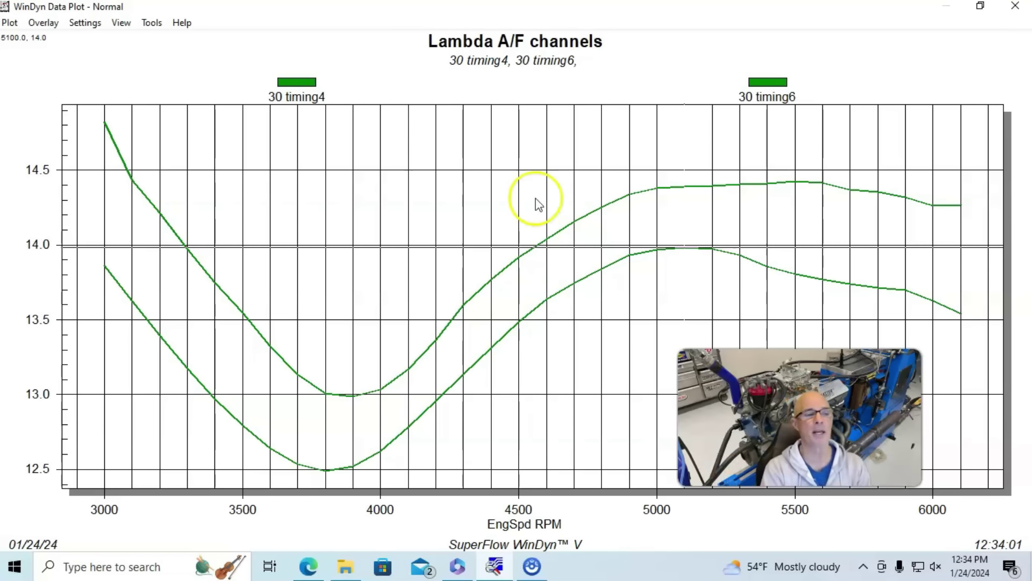
# Overlay run 30 timing8 and read its lambda values at 5100 and 3000 RPM
pyautogui.click(46, 23)
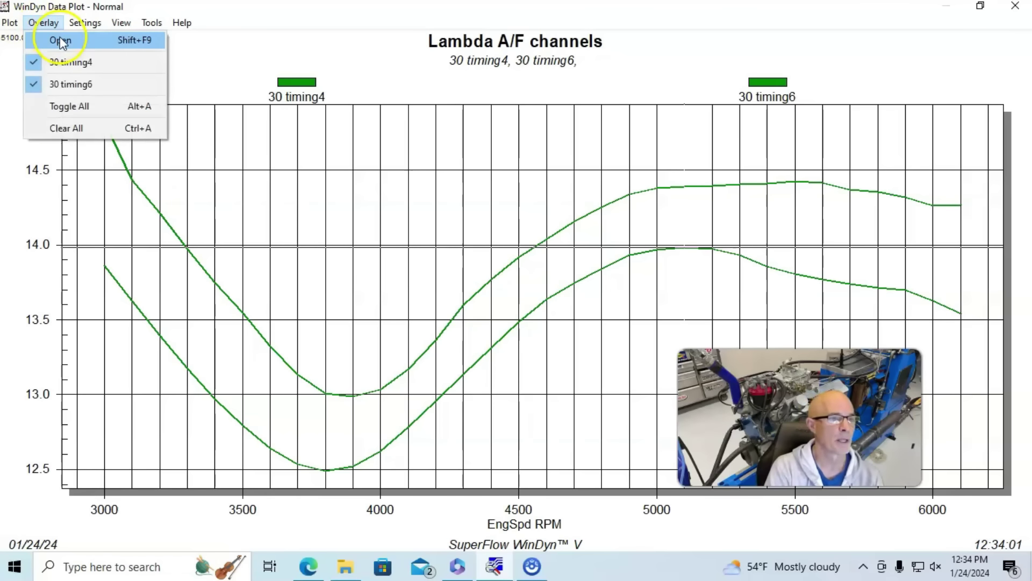
pyautogui.click(60, 37)
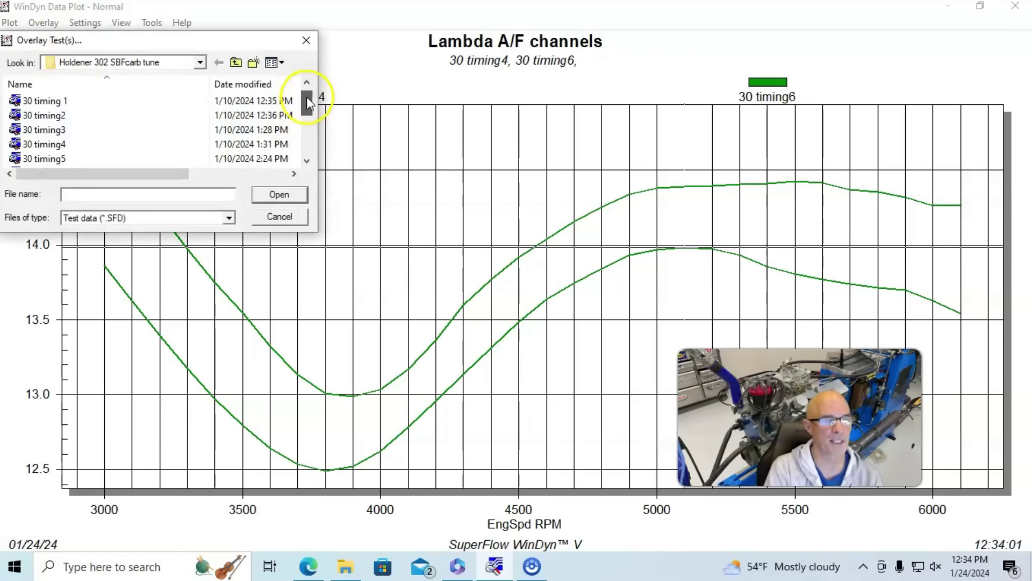
pyautogui.moveTo(306, 97); pyautogui.dragTo(307, 115)
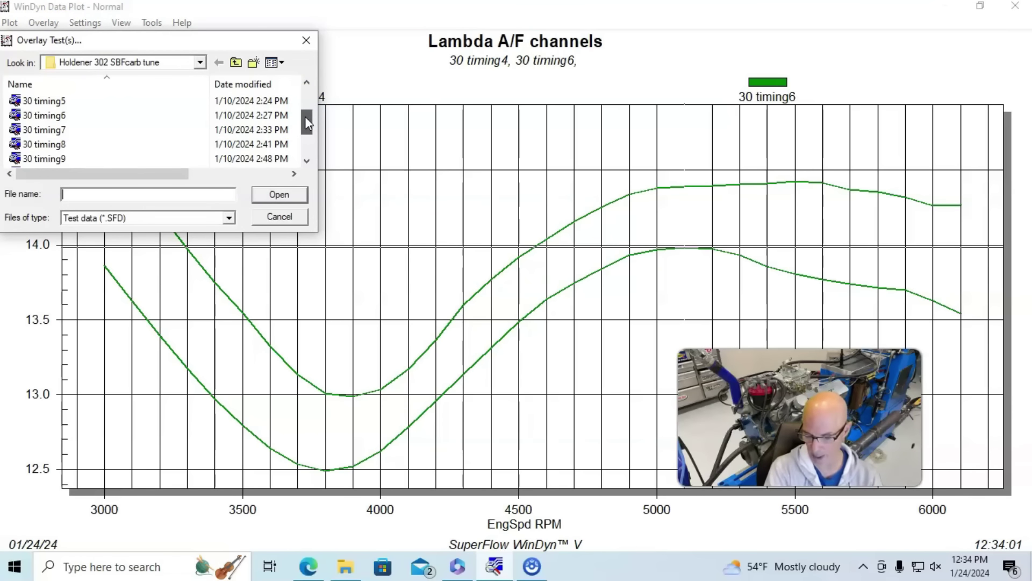
pyautogui.doubleClick(48, 146)
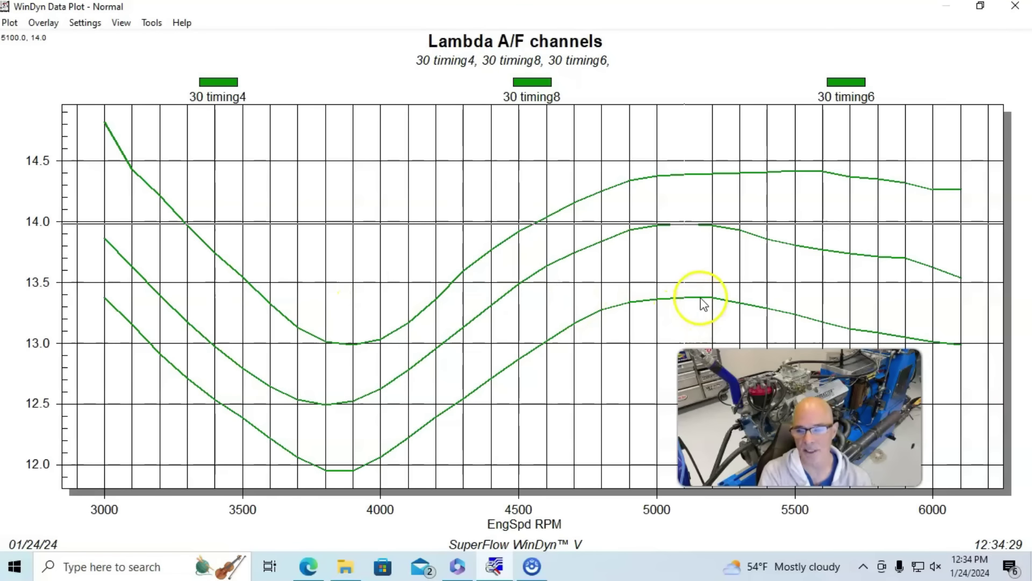
pyautogui.click(683, 298)
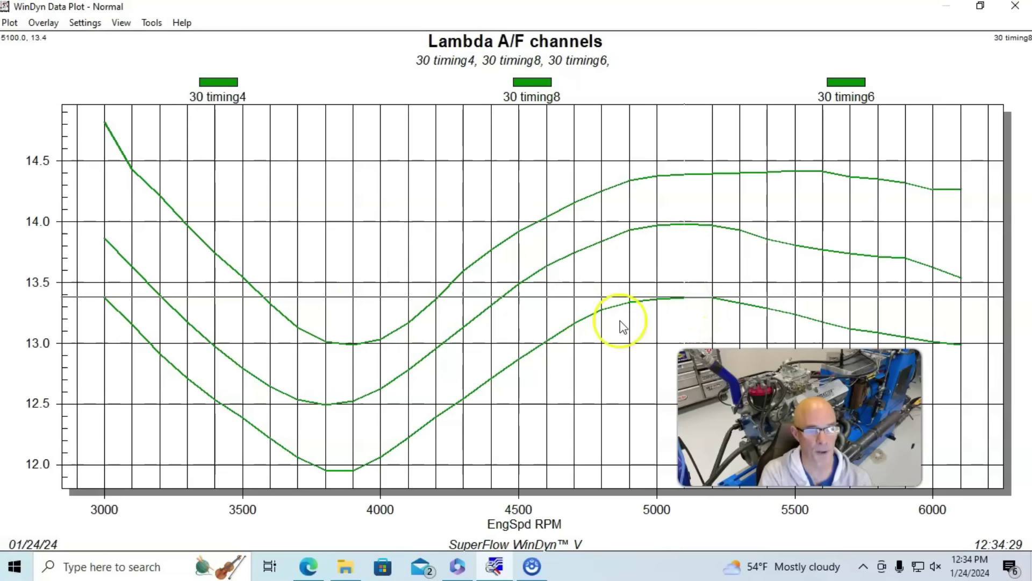
pyautogui.click(105, 299)
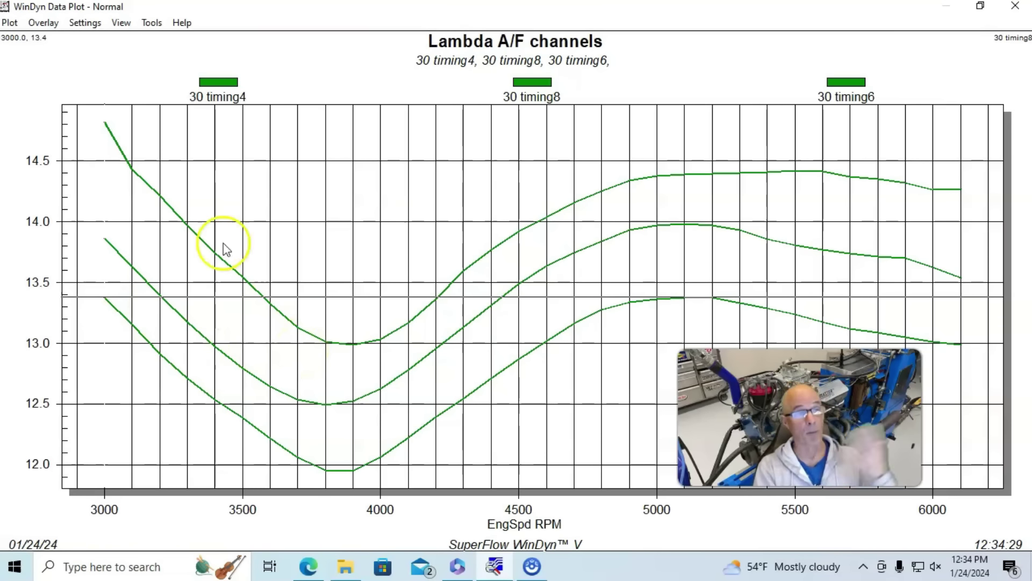
# Overlay run 30 timing10 and read its lambda at 3000, 3900, 4900 and 6500 RPM
pyautogui.click(45, 28)
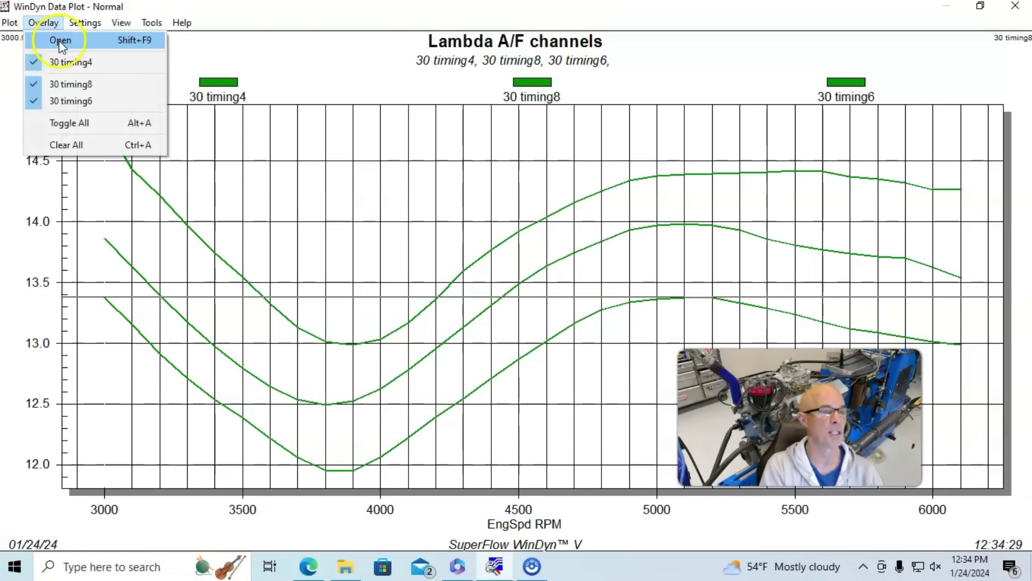
pyautogui.click(60, 38)
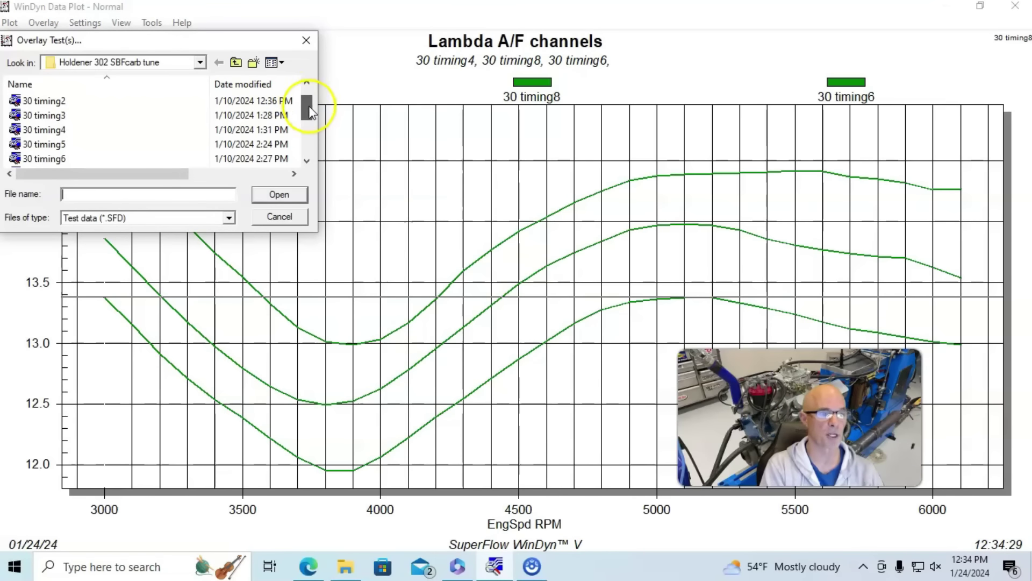
pyautogui.moveTo(307, 105); pyautogui.dragTo(311, 139)
pyautogui.doubleClick(47, 129)
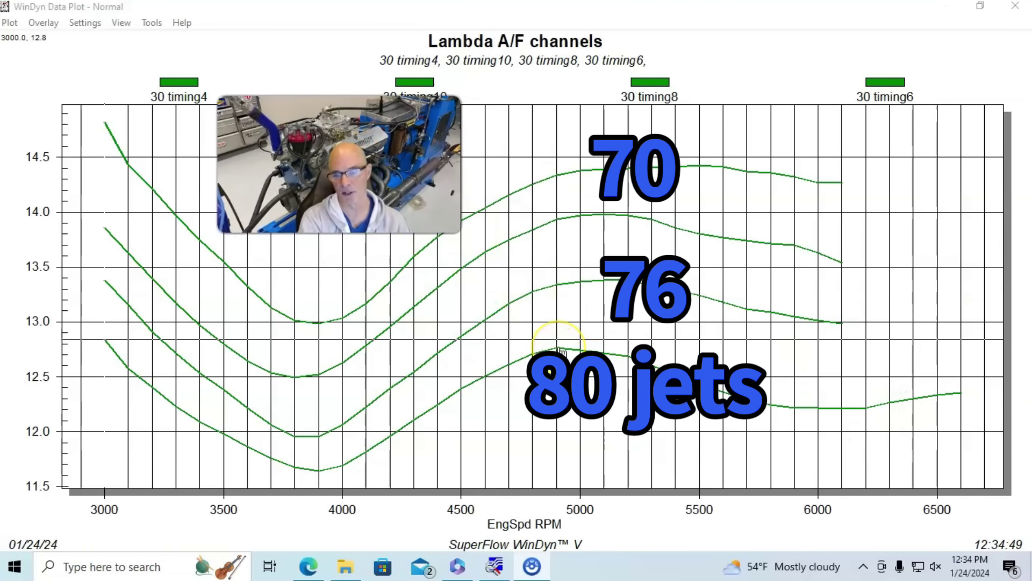
pyautogui.click(109, 347)
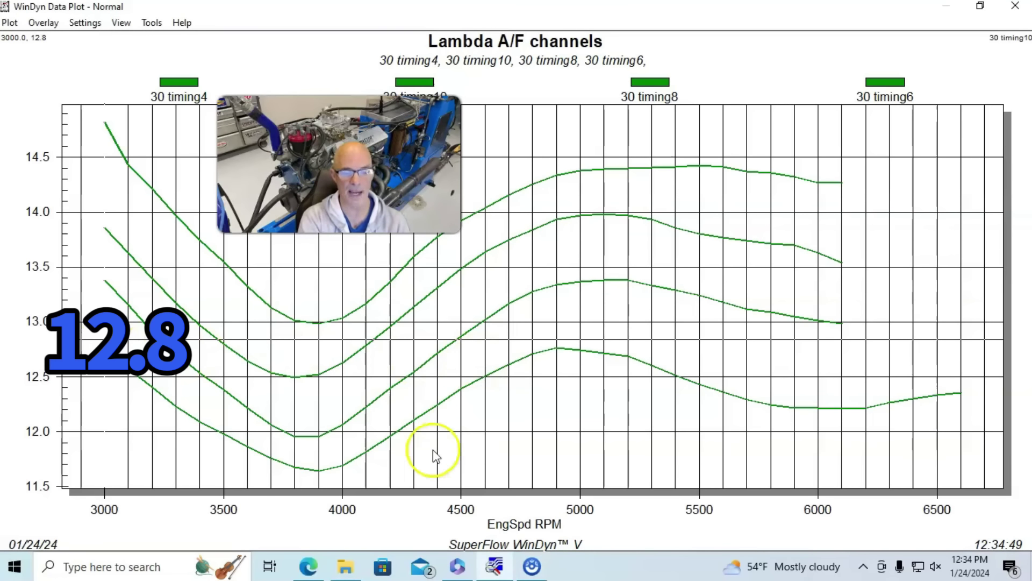
pyautogui.click(319, 476)
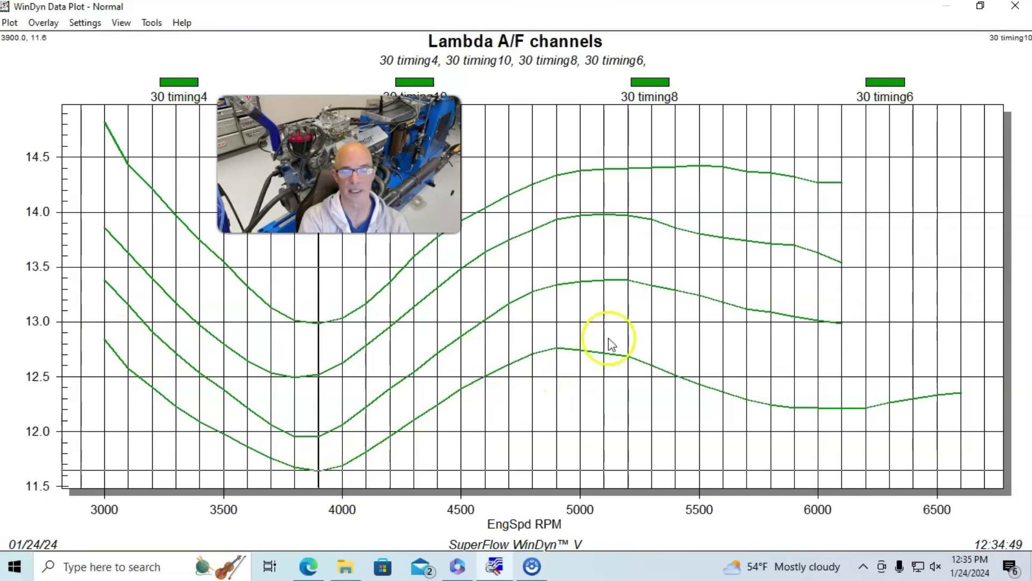
pyautogui.click(558, 350)
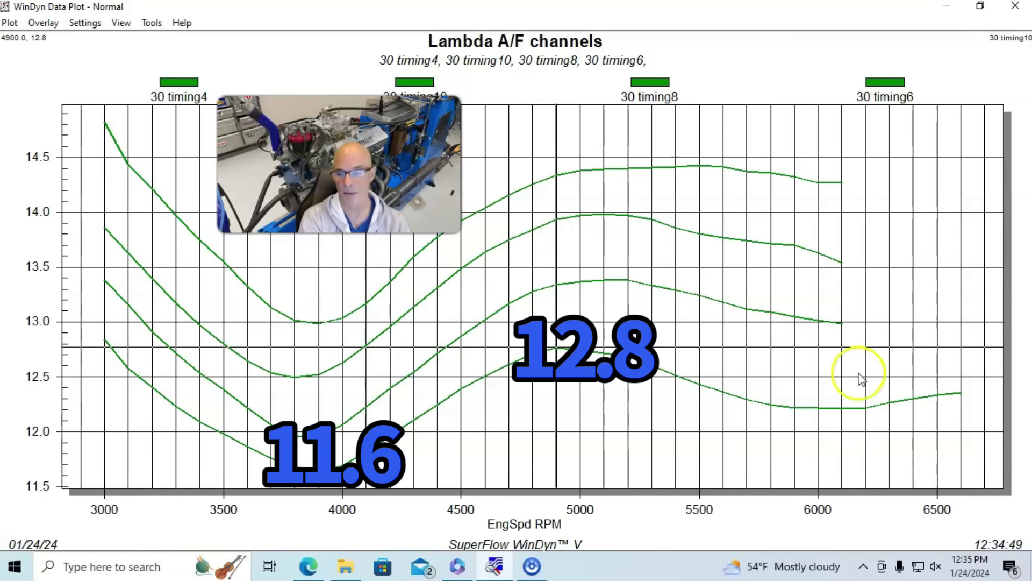
pyautogui.click(938, 400)
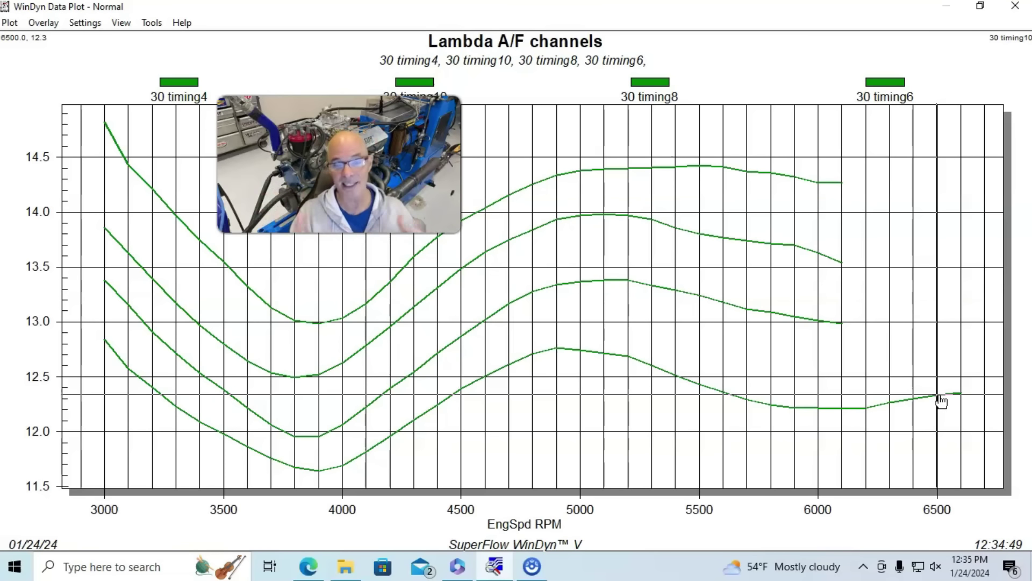
# Show run 30 timing4's Standard Corrected Power plot full-screen
pyautogui.click(1028, 4)
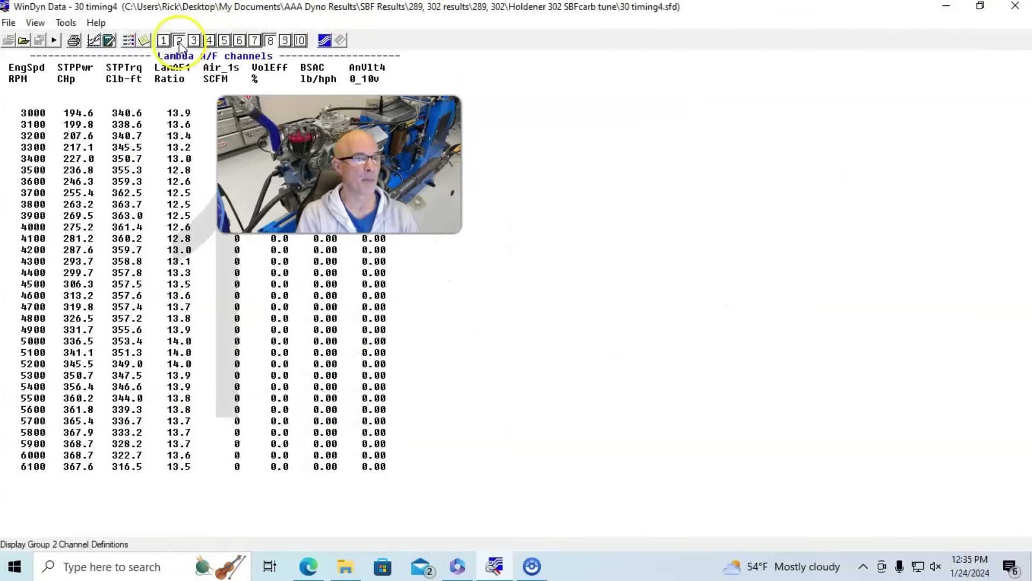
pyautogui.click(163, 40)
pyautogui.click(95, 40)
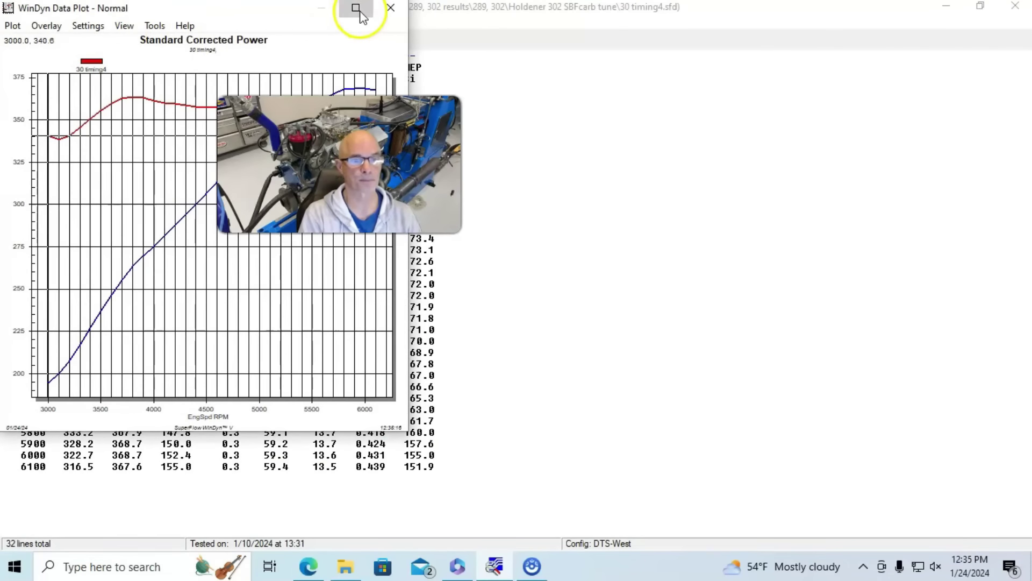
pyautogui.click(356, 9)
# Overlay run 30 timing6 on the 30 timing4 corrected power plot
pyautogui.click(41, 23)
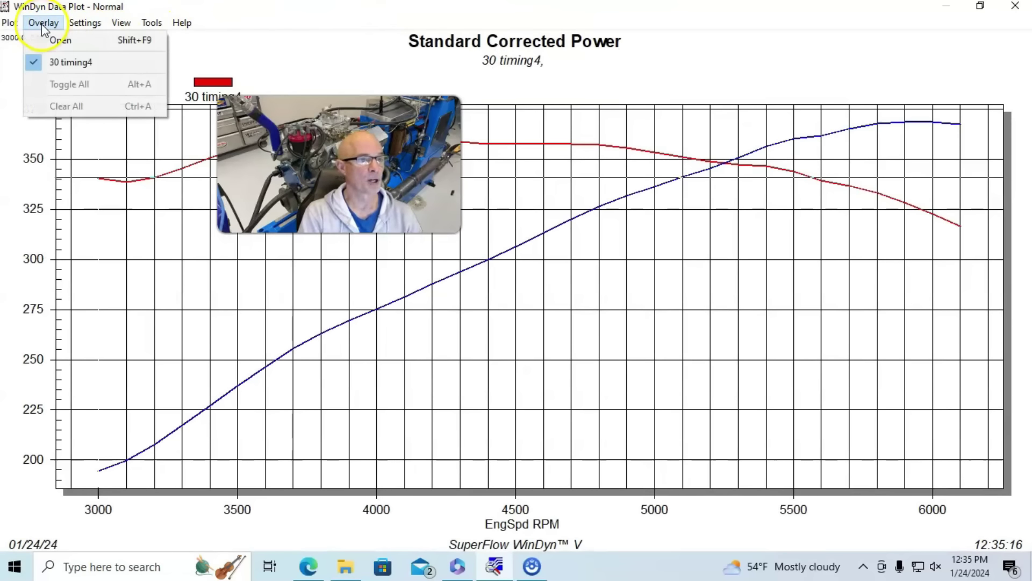
pyautogui.click(56, 38)
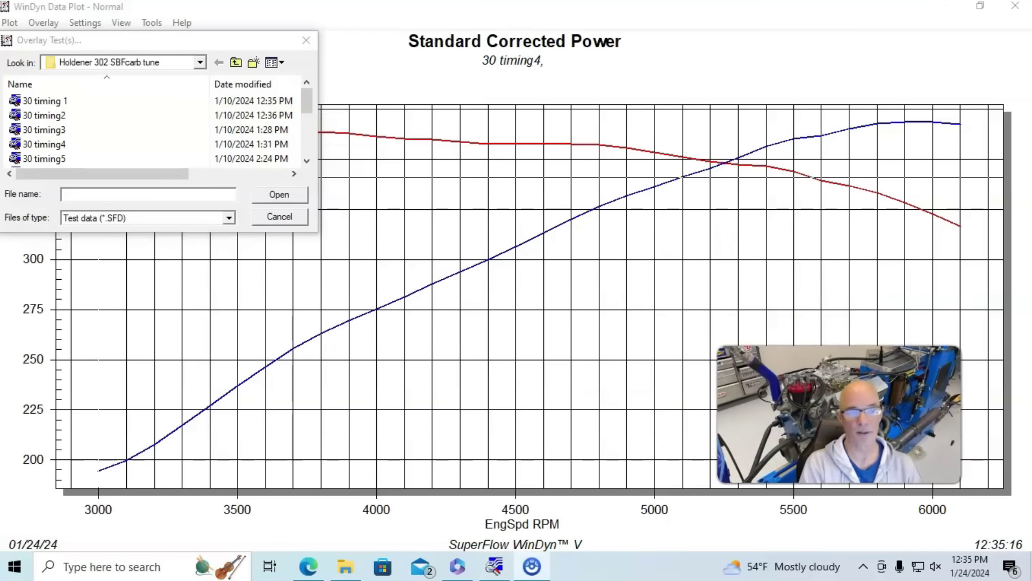
pyautogui.moveTo(311, 95); pyautogui.dragTo(310, 115)
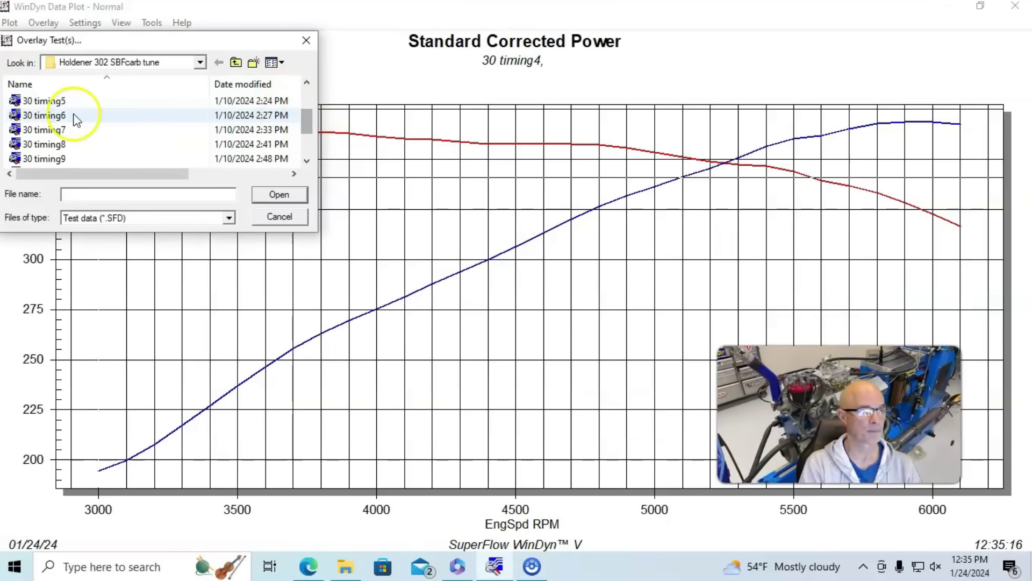
pyautogui.doubleClick(46, 116)
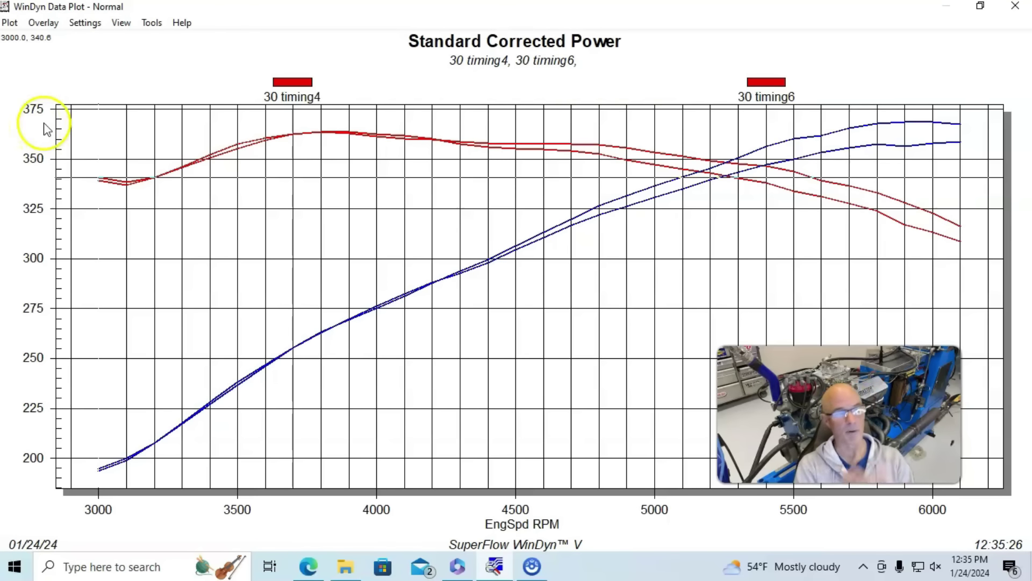
# Add runs 30 timing8 and 30 timing10 to the corrected power overlay
pyautogui.click(49, 23)
pyautogui.click(65, 41)
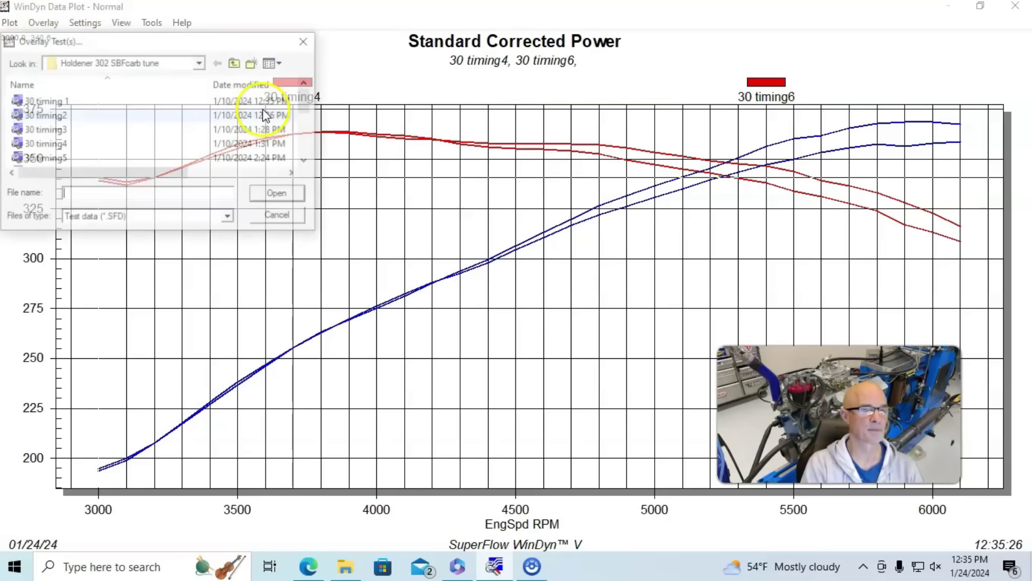
pyautogui.moveTo(309, 115); pyautogui.dragTo(310, 132)
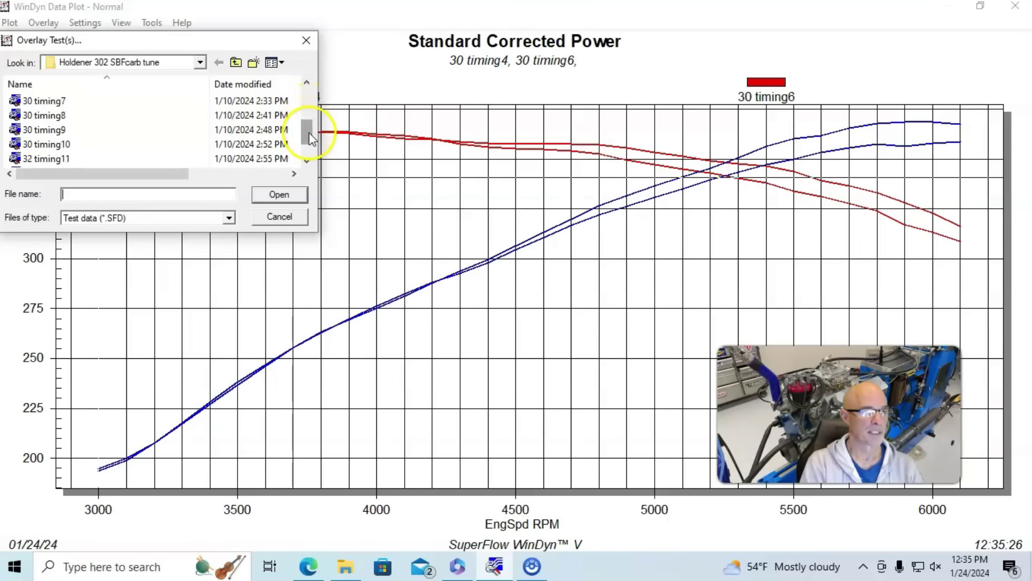
pyautogui.doubleClick(52, 116)
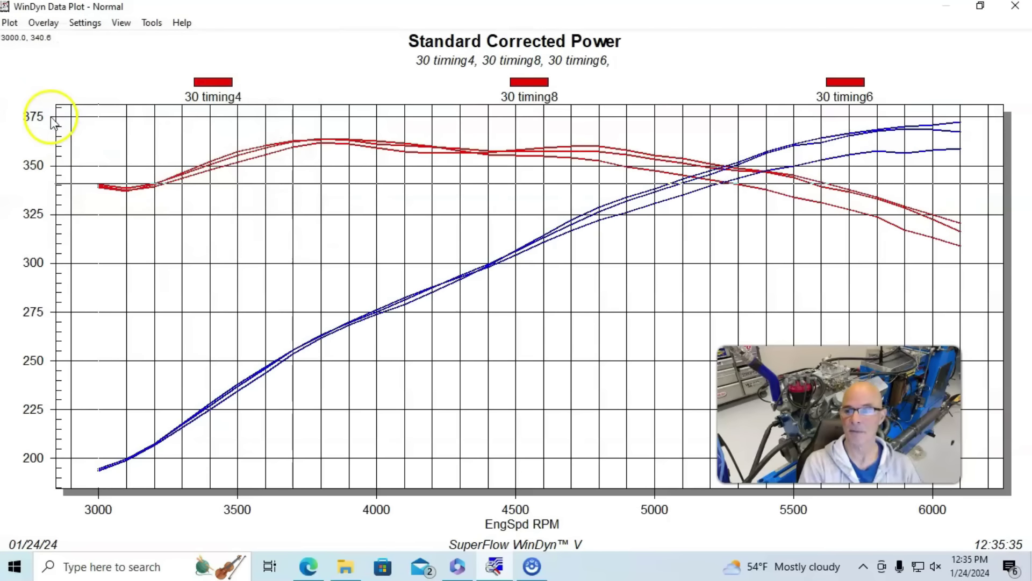
pyautogui.click(43, 23)
pyautogui.click(54, 44)
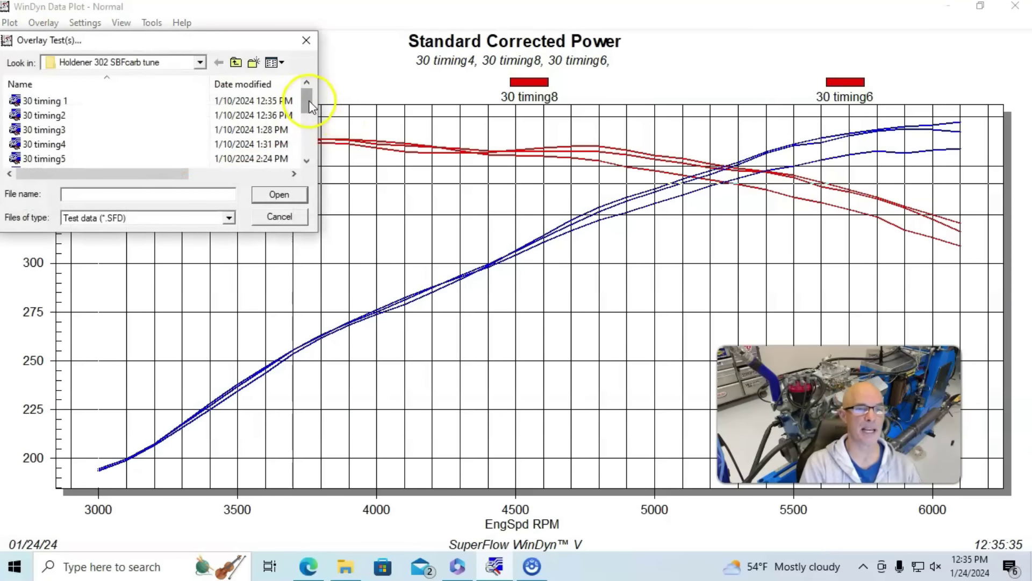
pyautogui.moveTo(311, 102); pyautogui.dragTo(311, 135)
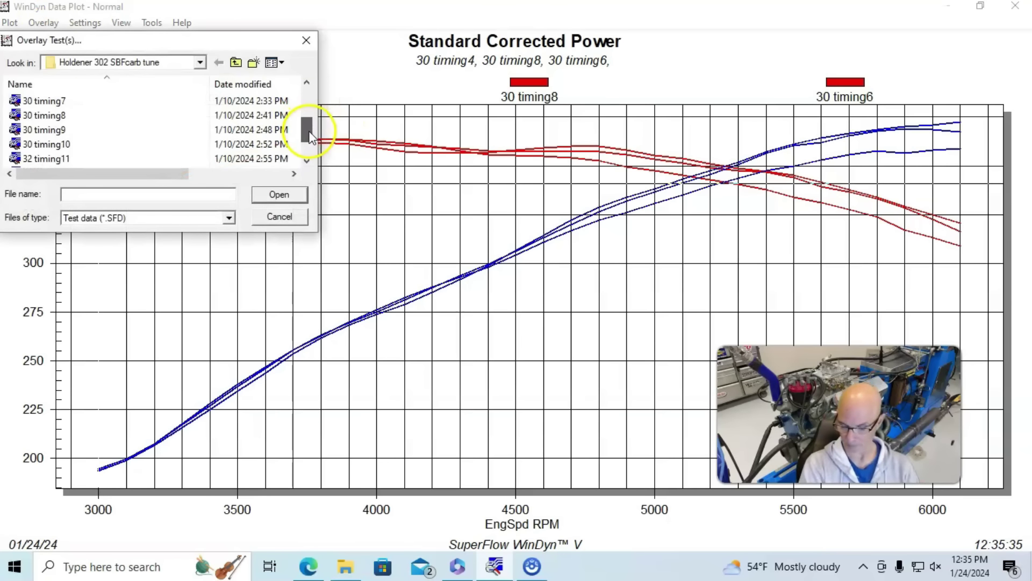
pyautogui.doubleClick(43, 144)
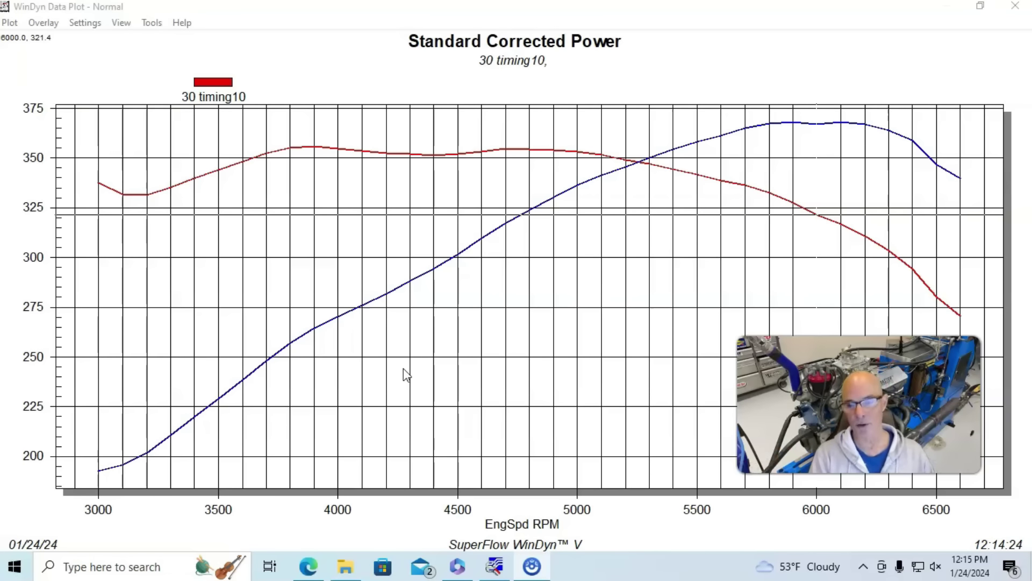
# Read 30 timing10's power peak near 6100 RPM and torque at 3900 and 4700 RPM (354.6)
pyautogui.click(842, 129)
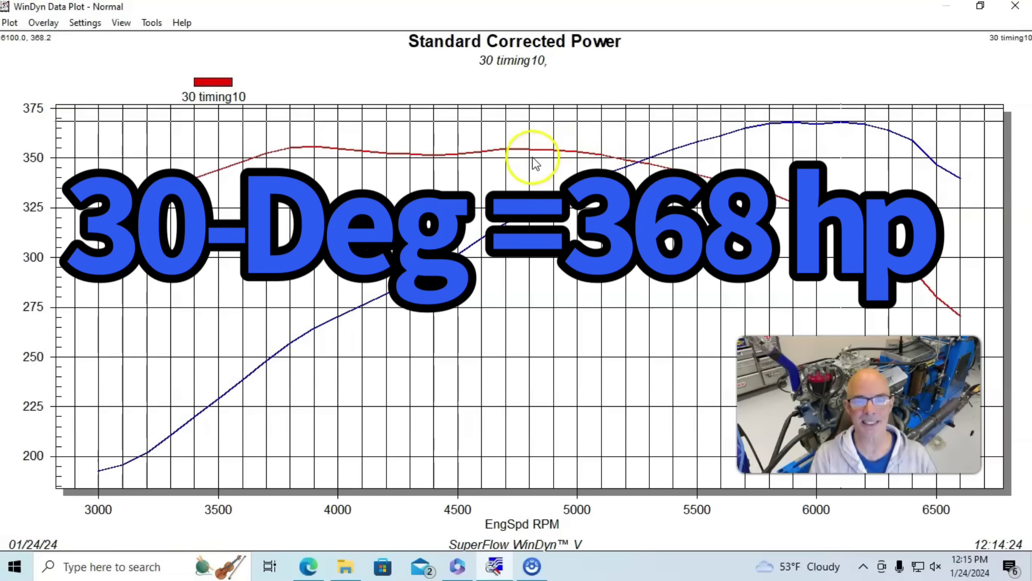
pyautogui.click(314, 148)
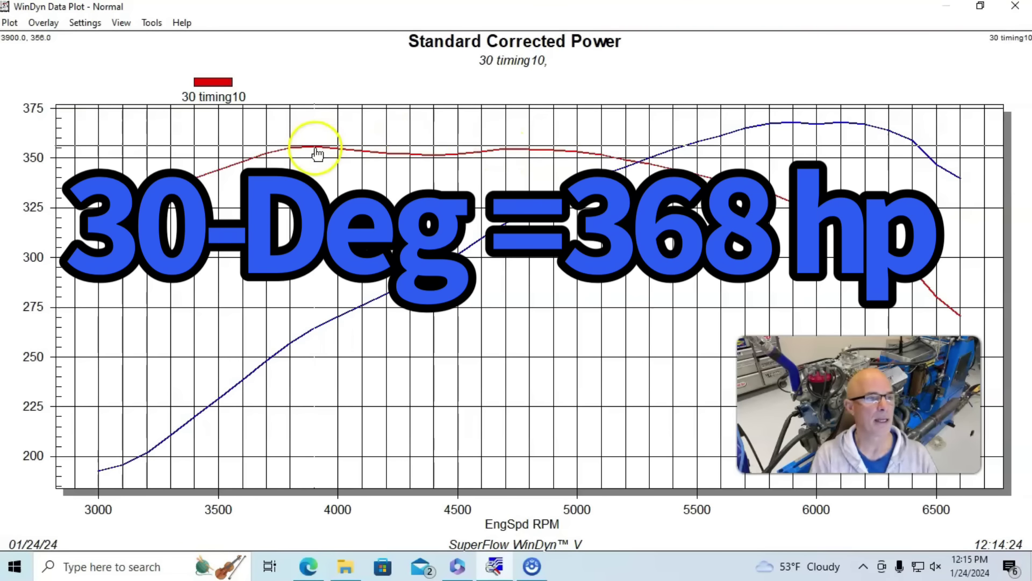
pyautogui.click(506, 153)
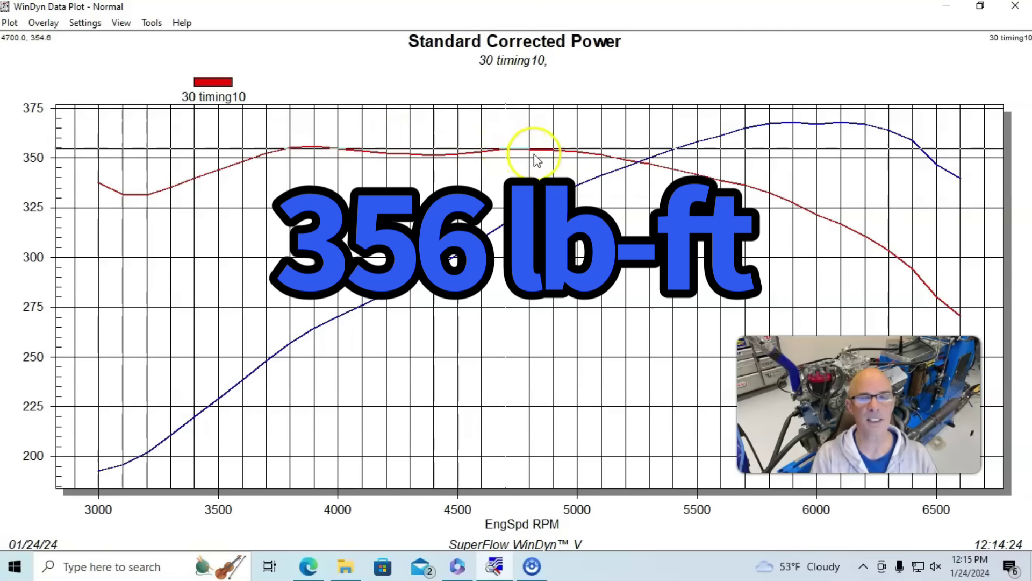
# Overlay run 32 timing11 and read about 377.6 power at 6200 RPM, 364.2 torque at 4600
pyautogui.click(43, 23)
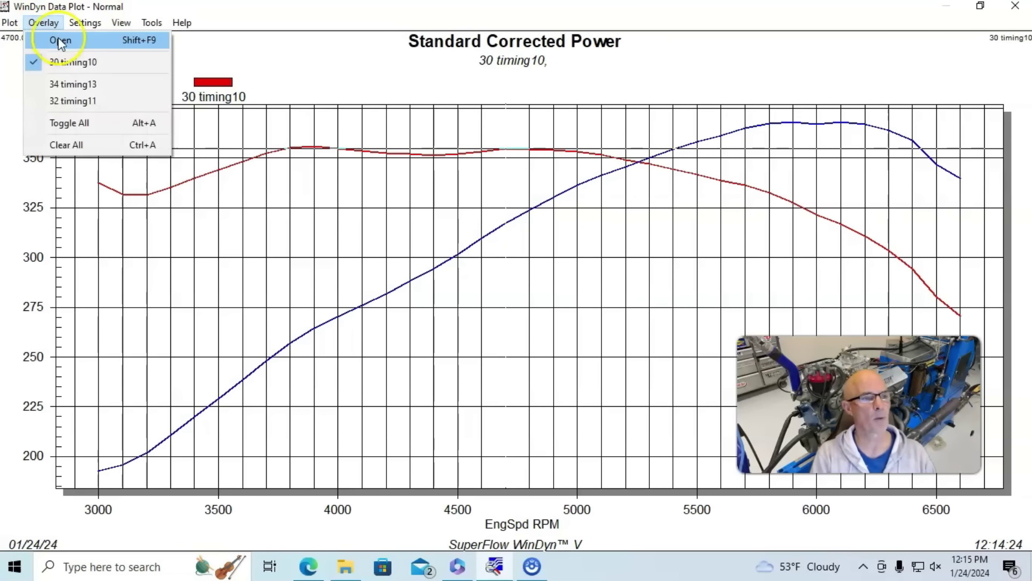
pyautogui.click(75, 101)
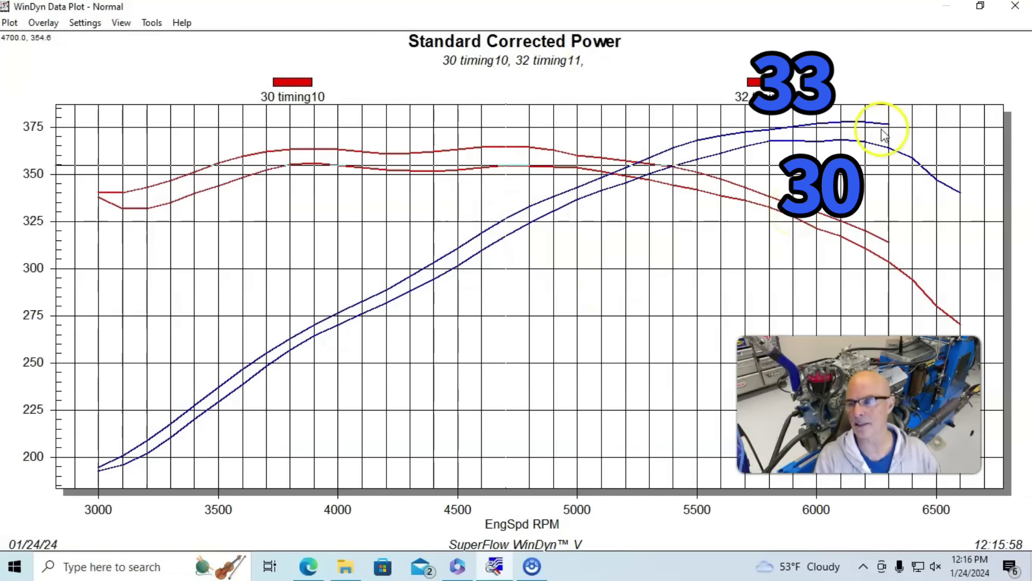
pyautogui.click(865, 125)
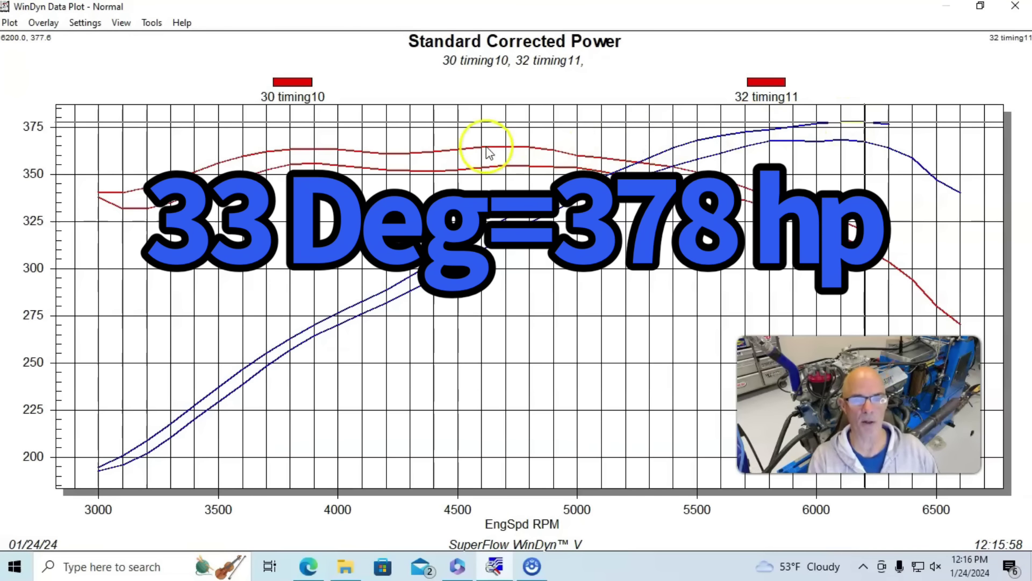
pyautogui.click(482, 150)
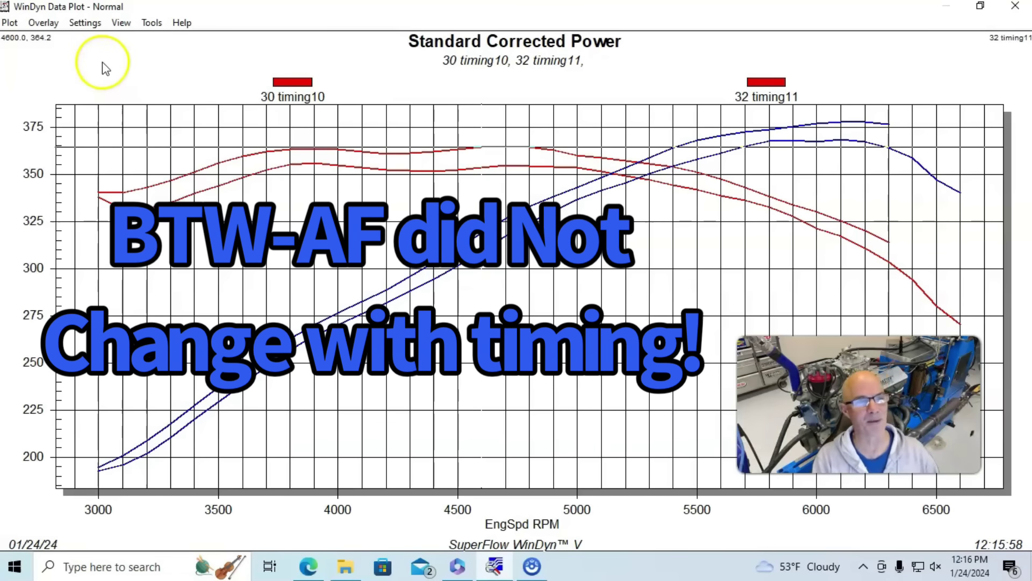
# Add run 34 timing13 and read 382.0 power at 6000 RPM, 6100 RPM power, 364.7 torque at 4700
pyautogui.click(43, 22)
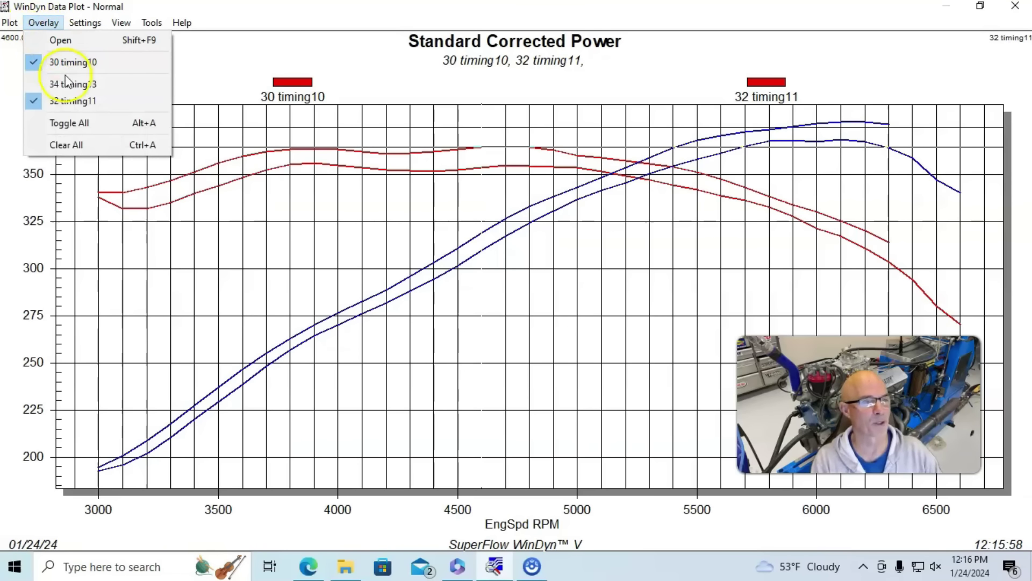
pyautogui.click(75, 84)
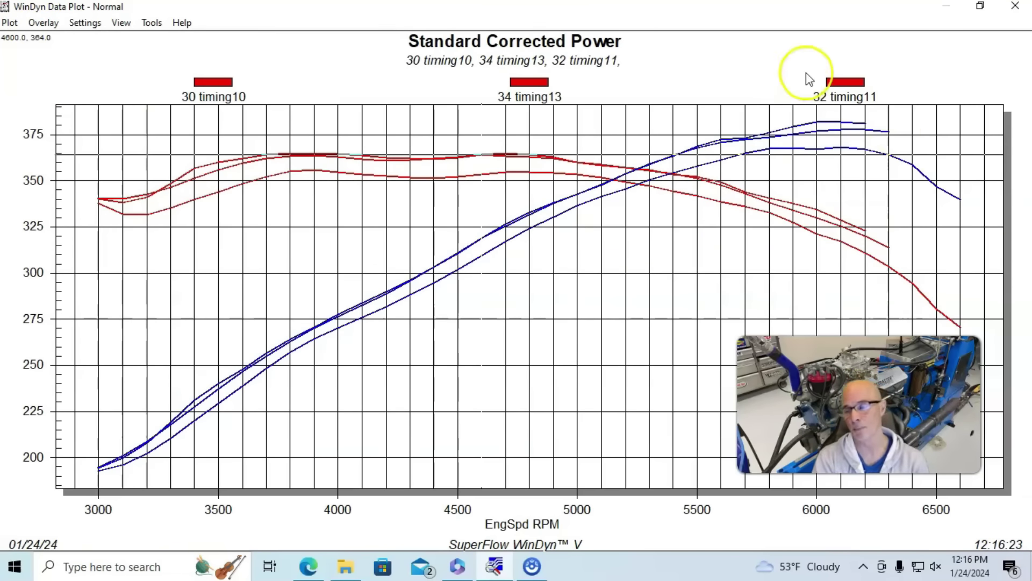
pyautogui.click(819, 126)
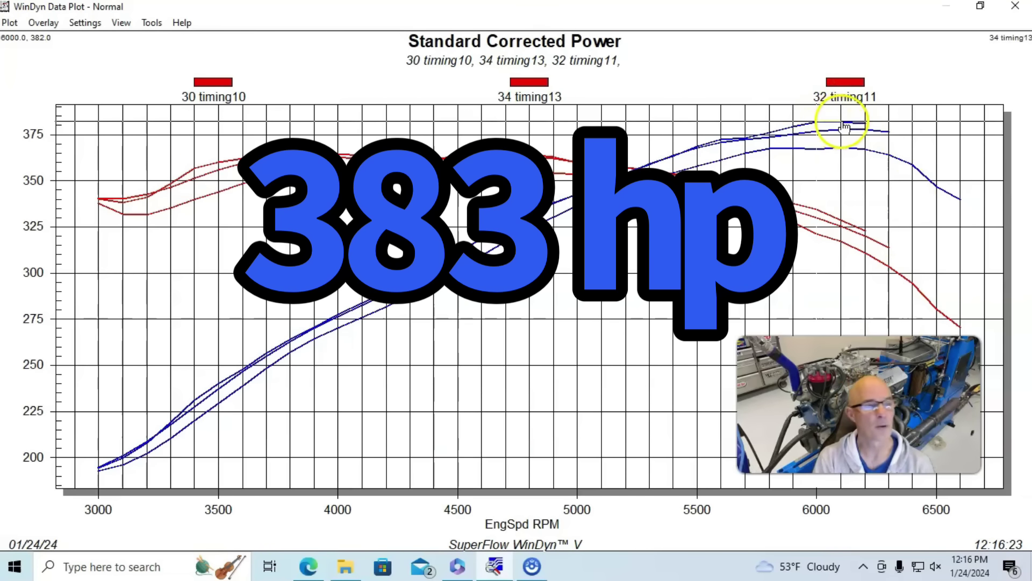
pyautogui.click(845, 125)
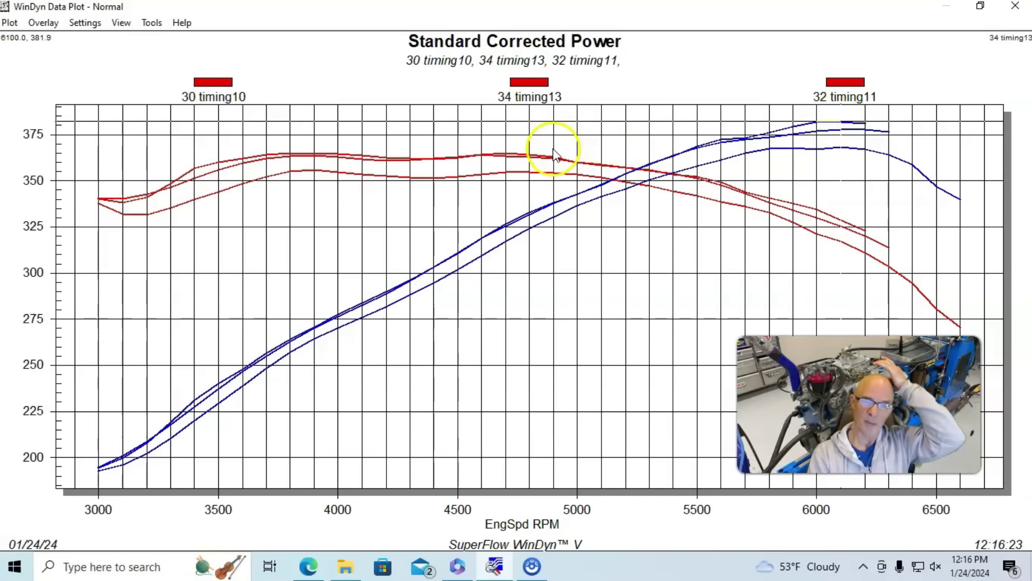
pyautogui.click(506, 154)
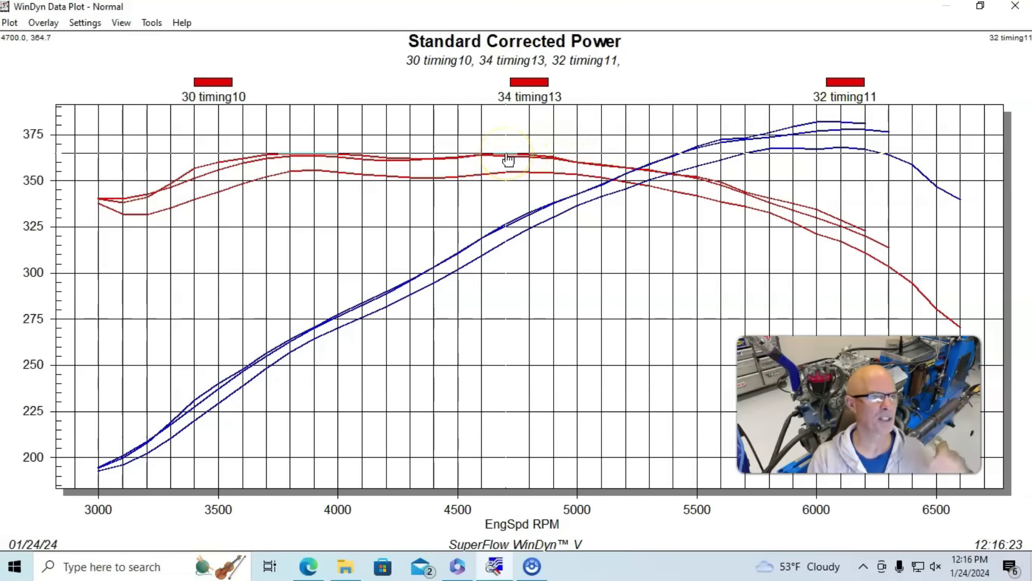